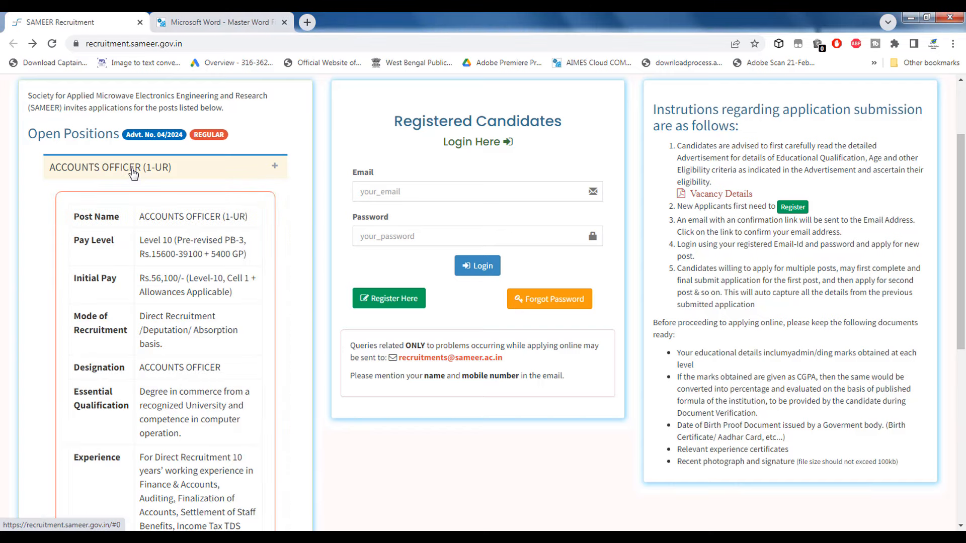
Step: Open the new-candidate registration form from the portal's home page
{"action": "scroll", "coordinate": [242, 327], "scroll_direction": "down", "scroll_amount": 10}
{"action": "scroll", "coordinate": [229, 356], "scroll_direction": "down", "scroll_amount": 7}
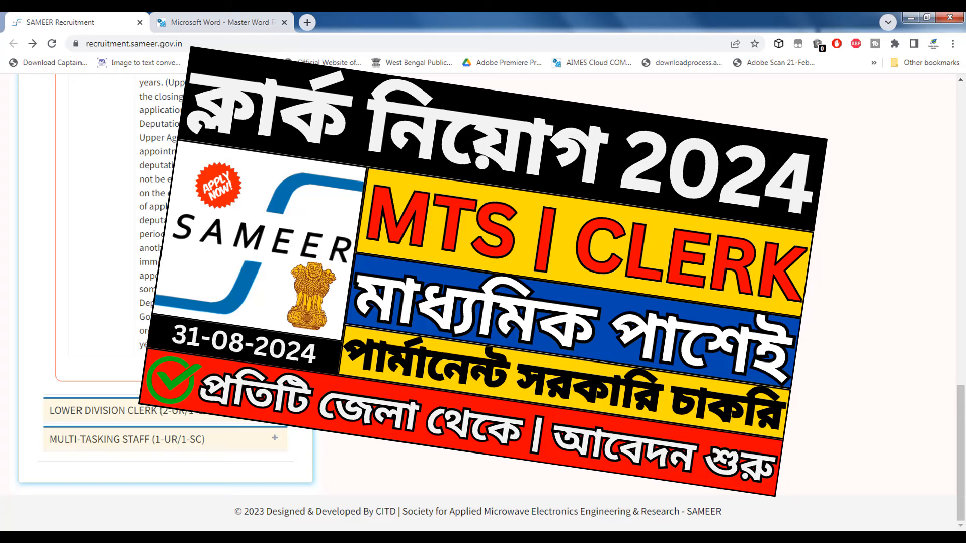
{"action": "scroll", "coordinate": [438, 354], "scroll_direction": "up", "scroll_amount": 15}
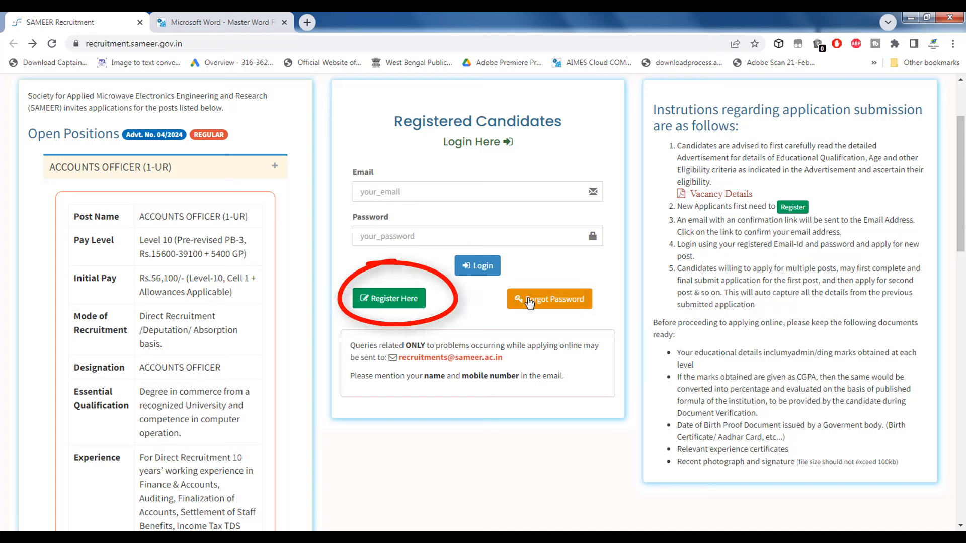
{"action": "left_click", "coordinate": [393, 300]}
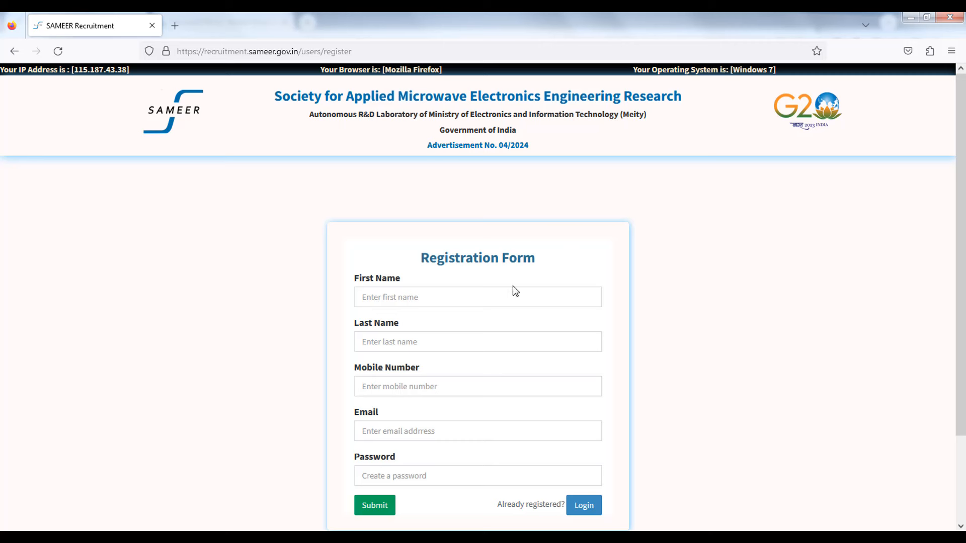
Step: Enter the candidate's first name, last name and mobile number in the registration form
{"action": "left_click", "coordinate": [438, 298]}
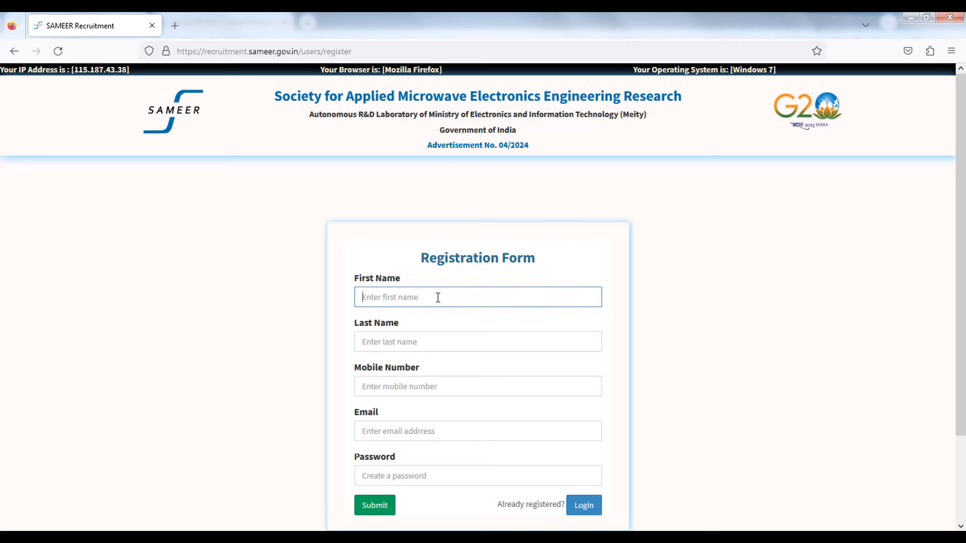
{"action": "type", "text": "a"}
{"action": "key", "text": "BackSpace"}
{"action": "key", "text": "Tab"}
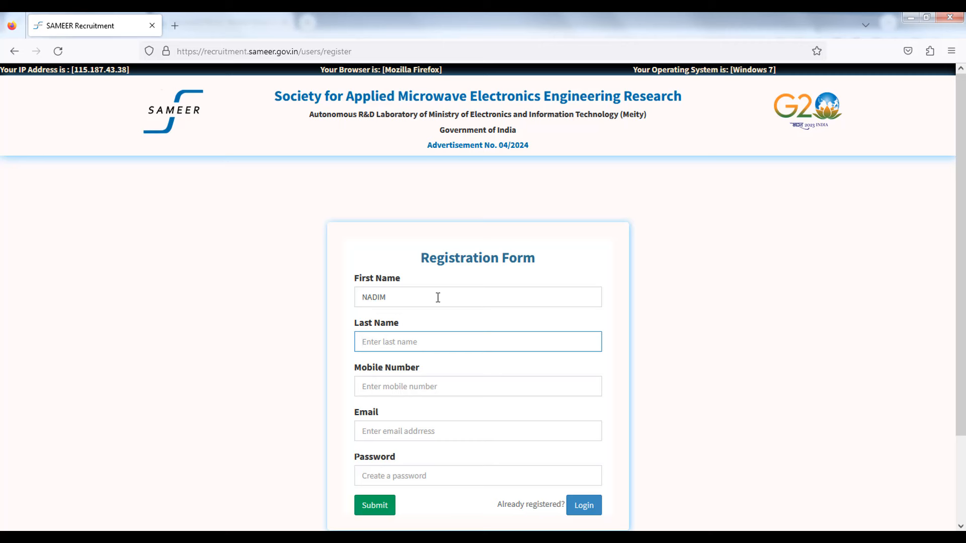
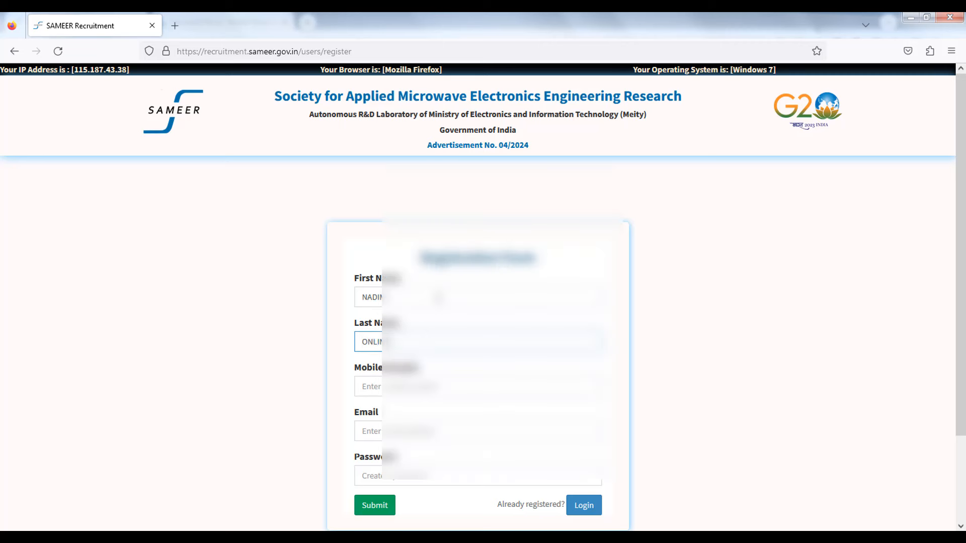
{"action": "key", "text": "Tab"}
{"action": "type", "text": "7"}
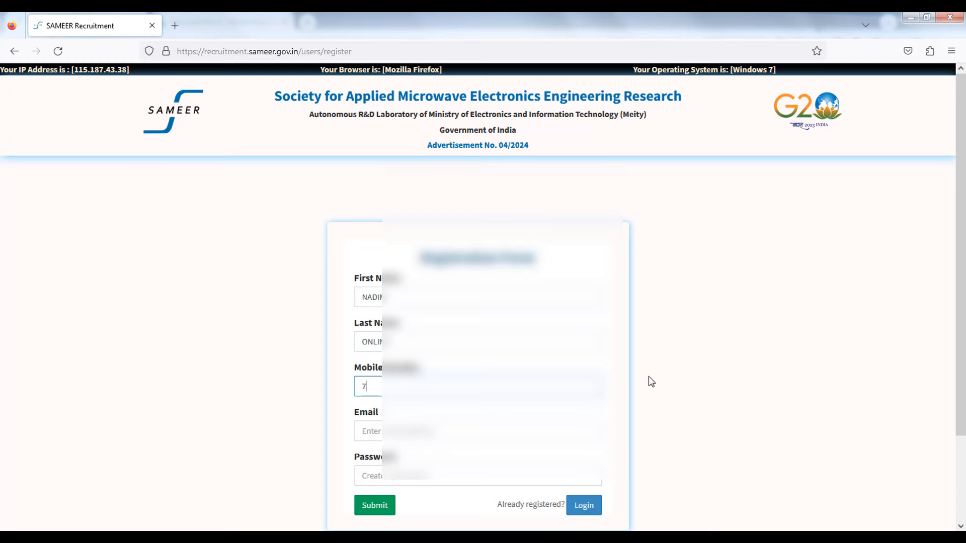
{"action": "type", "text": "0039"}
Step: Fill in the email address and an account password, then submit the registration
{"action": "scroll", "coordinate": [649, 378], "scroll_direction": "down", "scroll_amount": 3}
{"action": "key", "text": "super"}
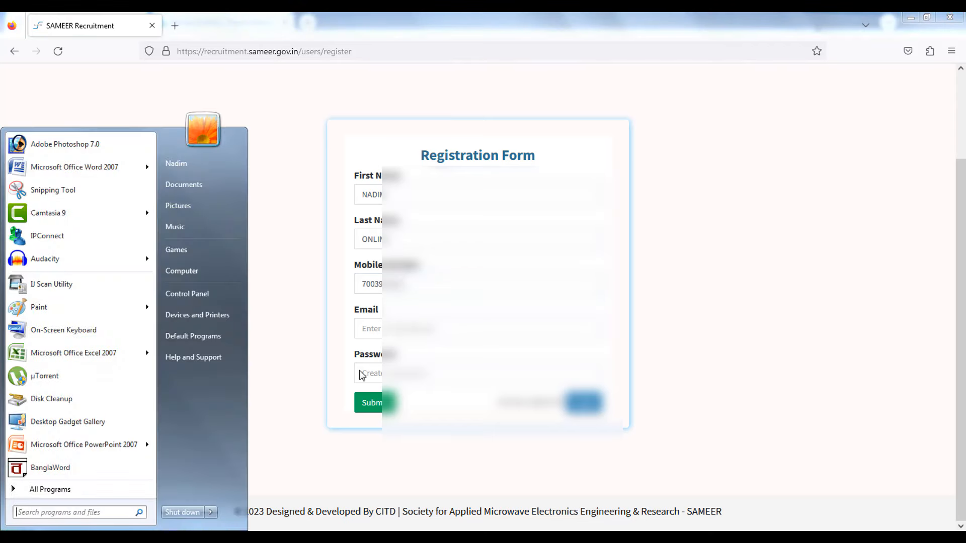
{"action": "type", "text": "a"}
{"action": "left_click", "coordinate": [373, 328]}
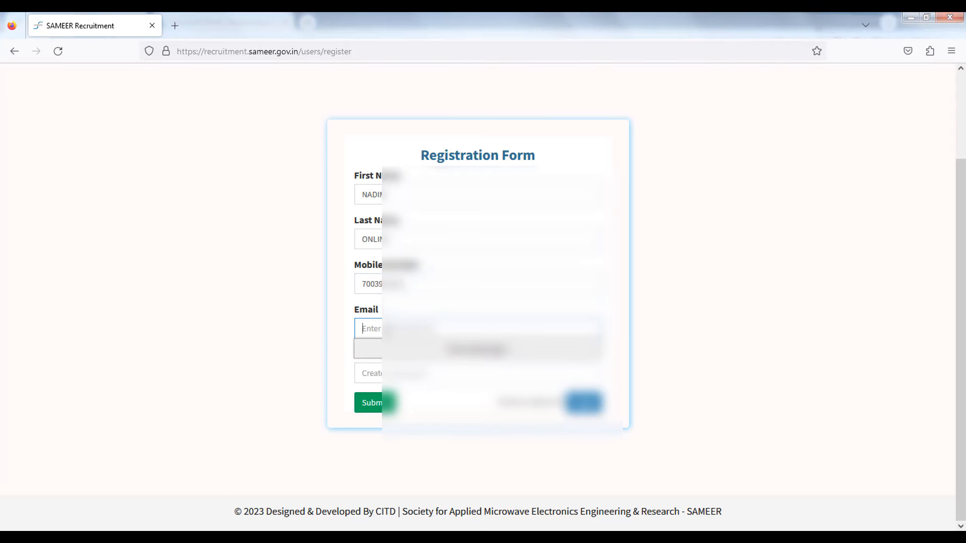
{"action": "left_click", "coordinate": [475, 349]}
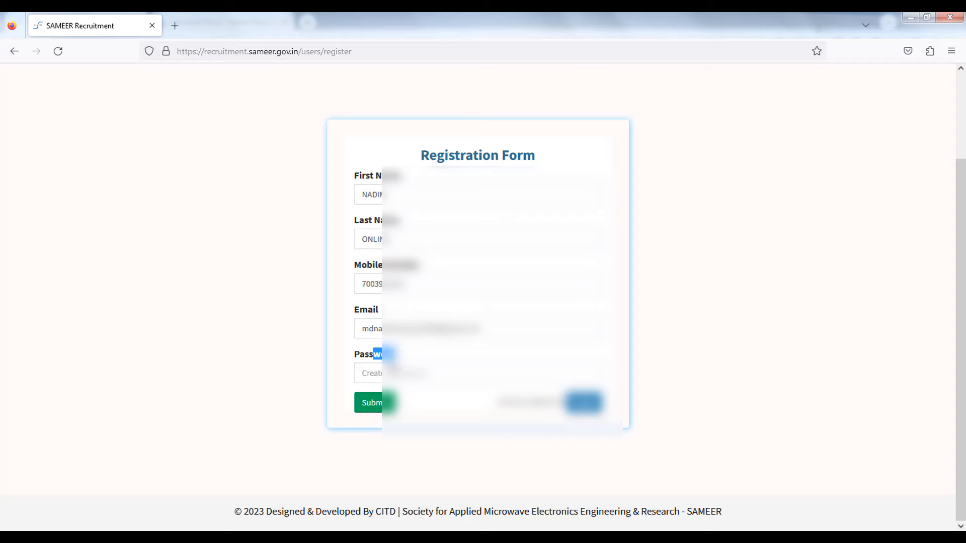
{"action": "key", "text": "super"}
{"action": "type", "text": "ghhn"}
{"action": "left_click", "coordinate": [448, 375]}
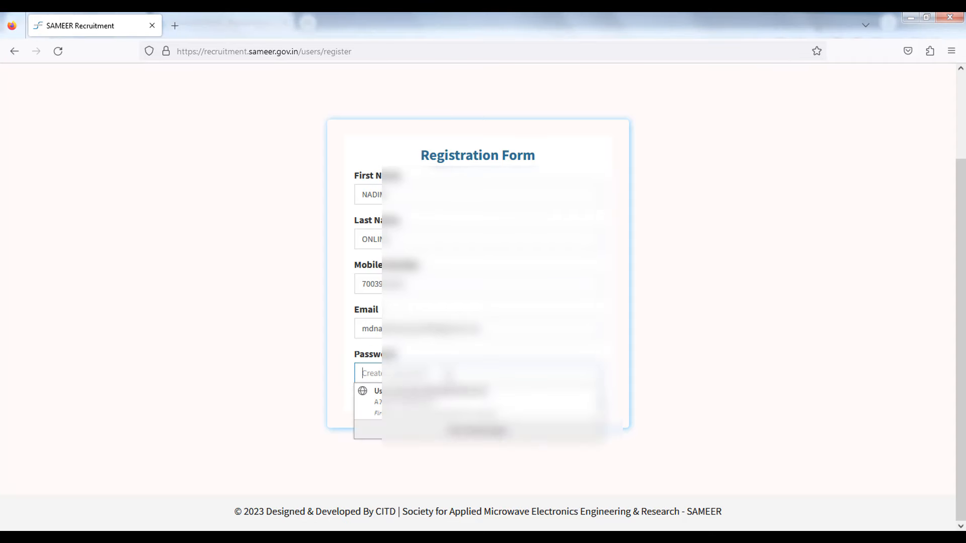
{"action": "type", "text": "*******"}
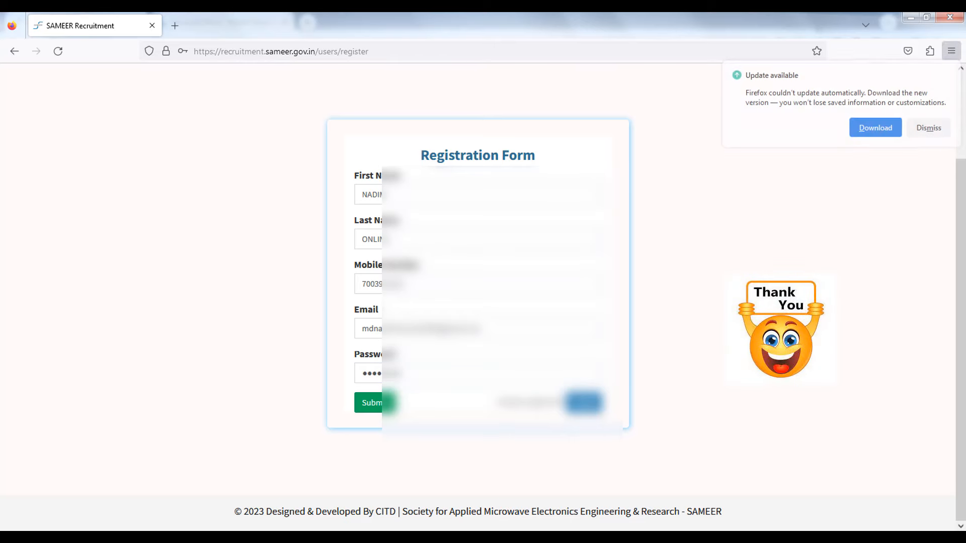
{"action": "left_click", "coordinate": [927, 127]}
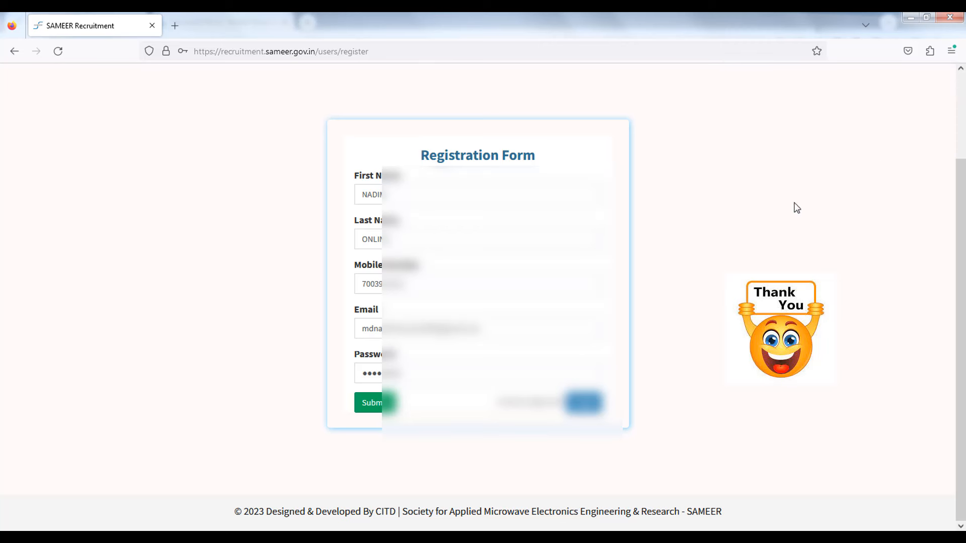
{"action": "left_click", "coordinate": [367, 403]}
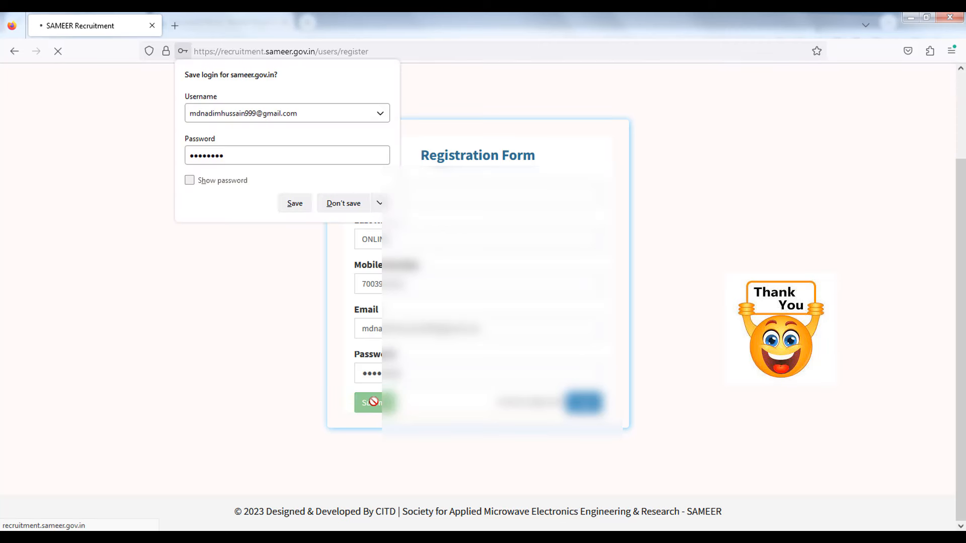
Step: Decline saving the login and review the registration-successful page's spam-folder advice
{"action": "left_click", "coordinate": [344, 203]}
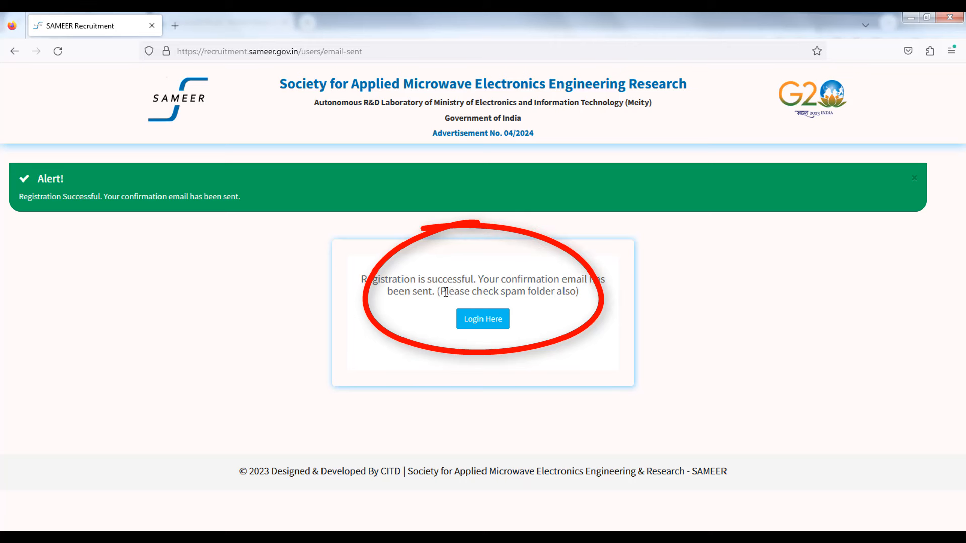
{"action": "mouse_move", "coordinate": [445, 291]}
{"action": "left_mouse_down"}
{"action": "mouse_move", "coordinate": [578, 293]}
{"action": "mouse_move", "coordinate": [569, 280]}
{"action": "mouse_move", "coordinate": [564, 316]}
{"action": "mouse_move", "coordinate": [563, 293]}
{"action": "left_mouse_up"}
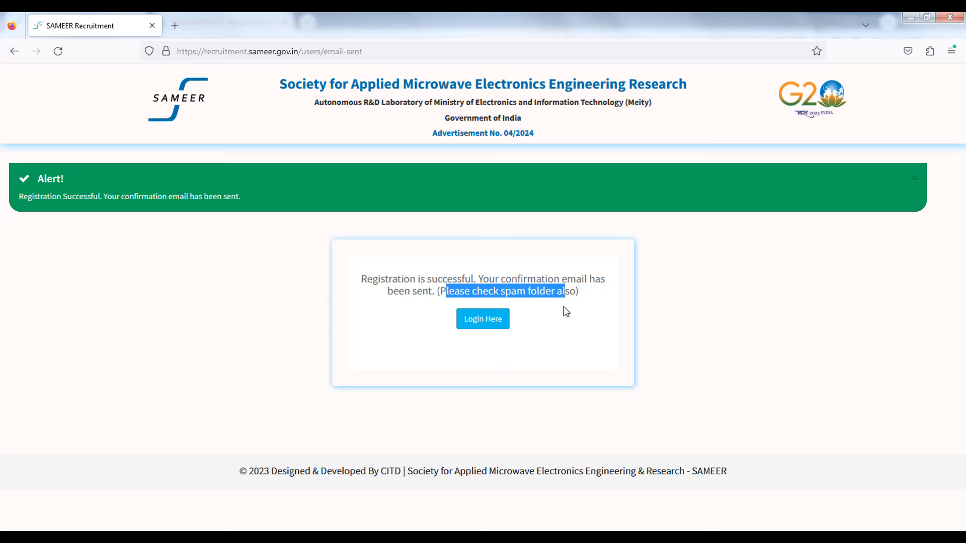
{"action": "left_click", "coordinate": [677, 320]}
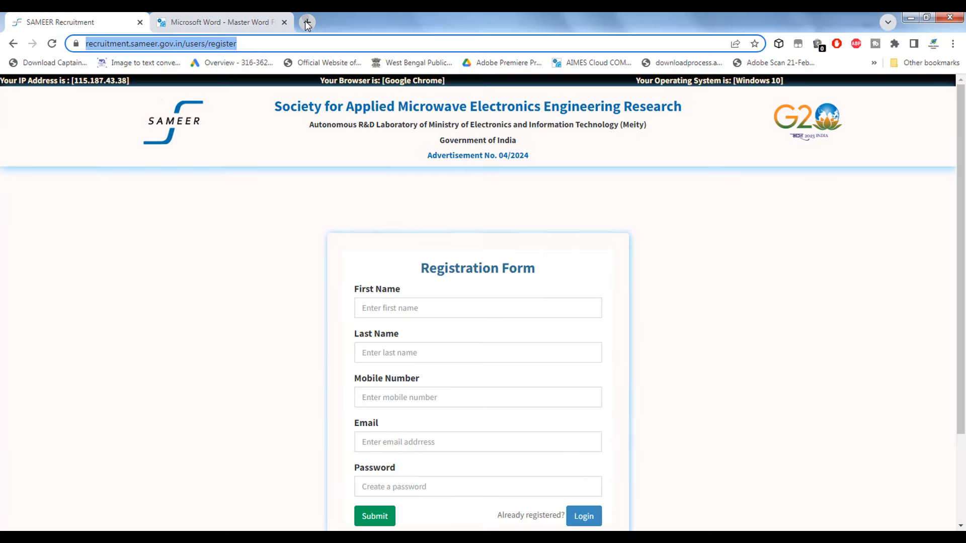
Step: Open Gmail, read the SAMEER Recruitment confirmation email and follow its verification link
{"action": "left_click", "coordinate": [308, 22]}
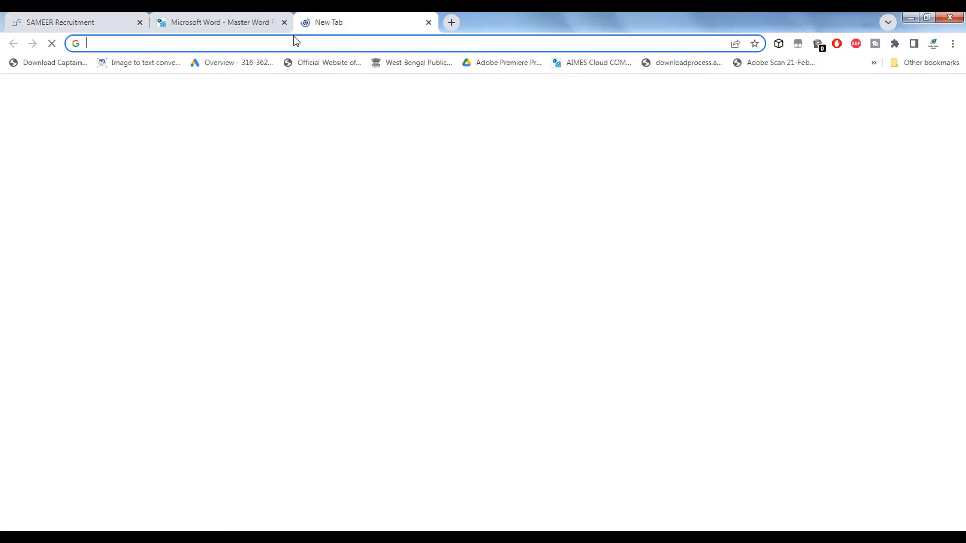
{"action": "type", "text": "gm"}
{"action": "left_click", "coordinate": [139, 208]}
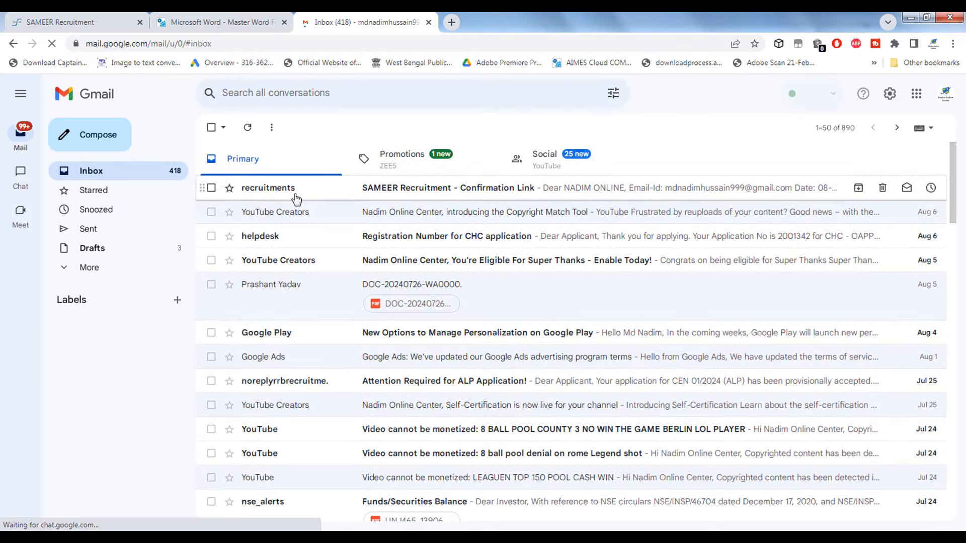
{"action": "left_click", "coordinate": [413, 191]}
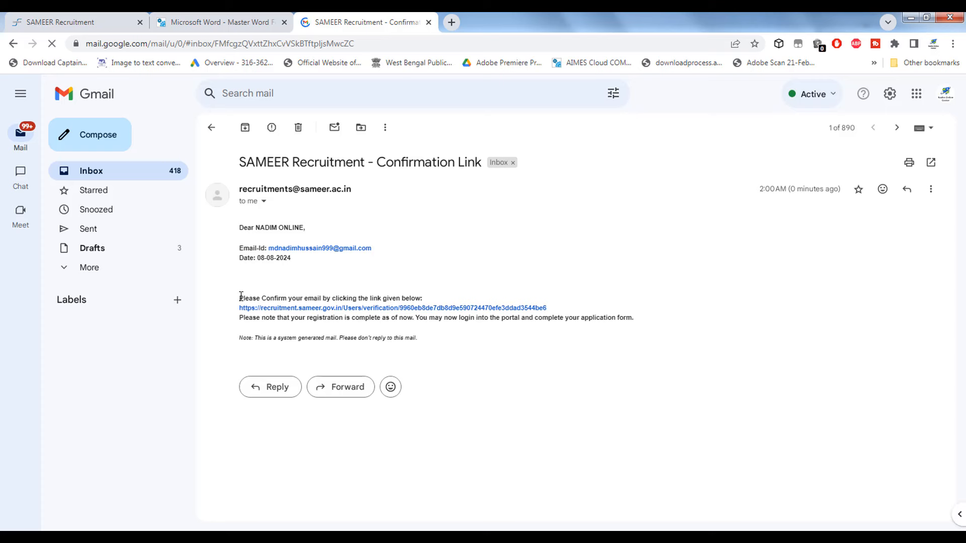
{"action": "left_click_drag", "start_coordinate": [240, 298], "coordinate": [421, 297]}
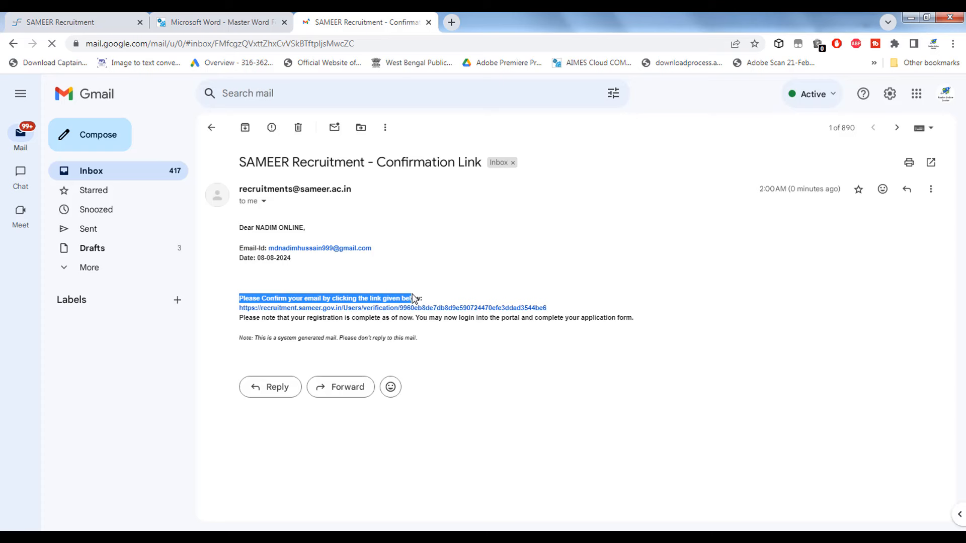
{"action": "left_click", "coordinate": [522, 263]}
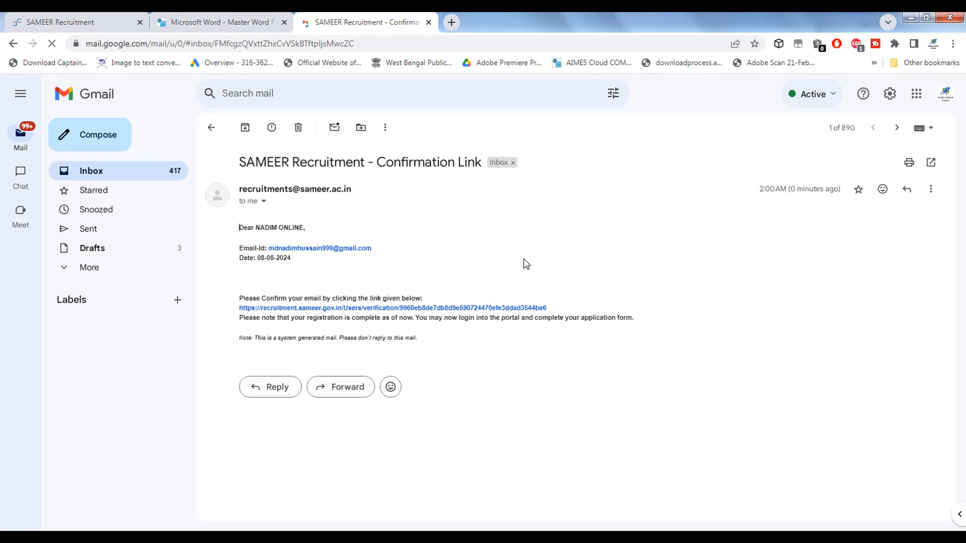
{"action": "left_click", "coordinate": [478, 308]}
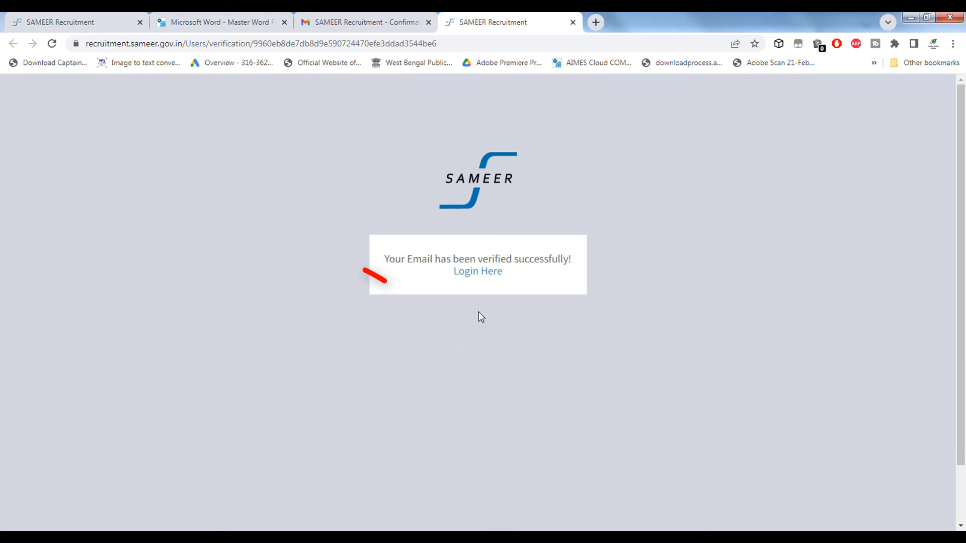
Step: Note the email-verified confirmation and go to the portal's login page
{"action": "left_click_drag", "start_coordinate": [385, 261], "coordinate": [582, 252]}
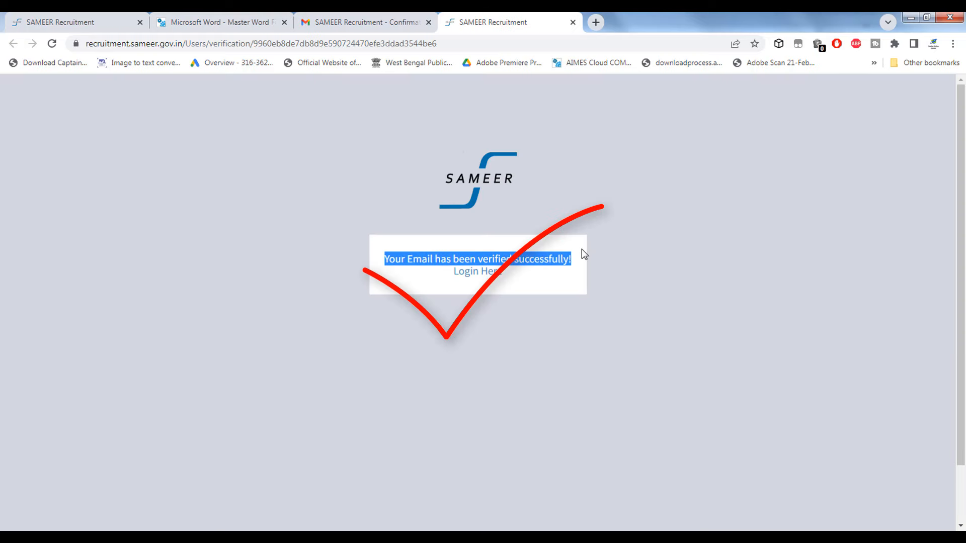
{"action": "left_click", "coordinate": [544, 262]}
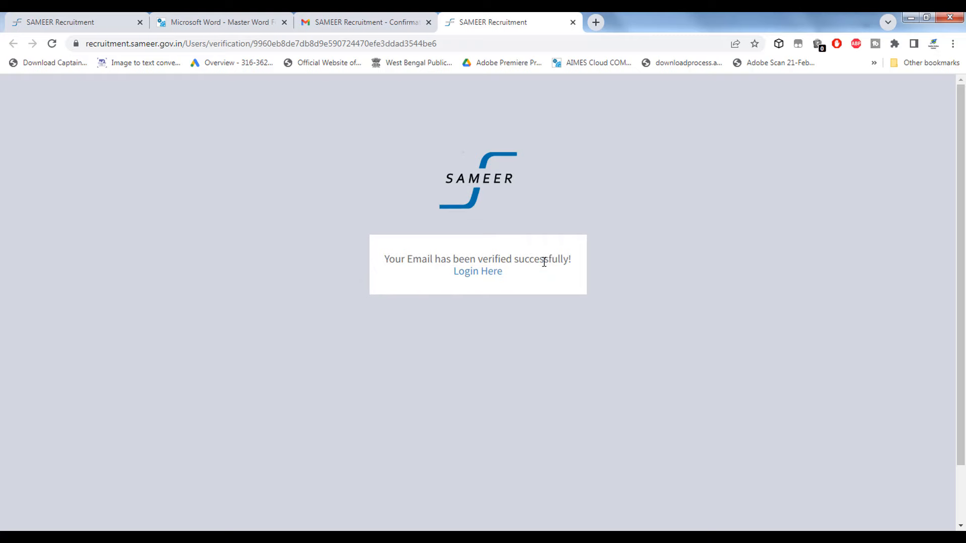
{"action": "left_click", "coordinate": [496, 272]}
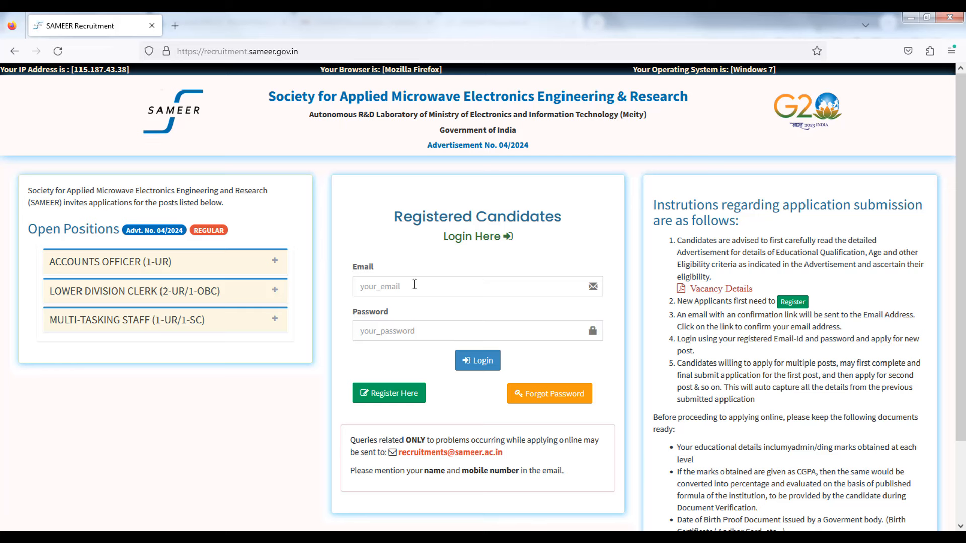
Step: Log in with the registered email and password, declining to save the login
{"action": "left_click", "coordinate": [414, 284]}
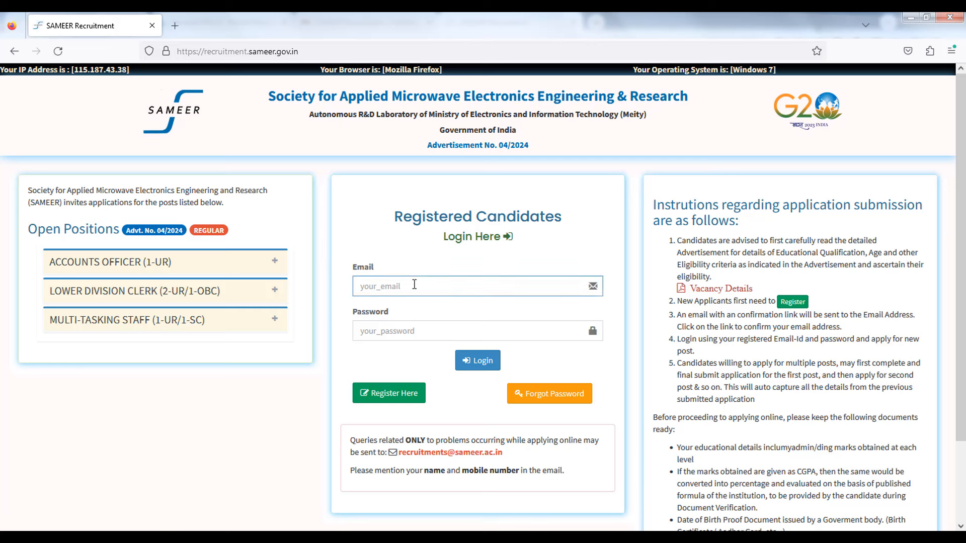
{"action": "type", "text": "mdn"}
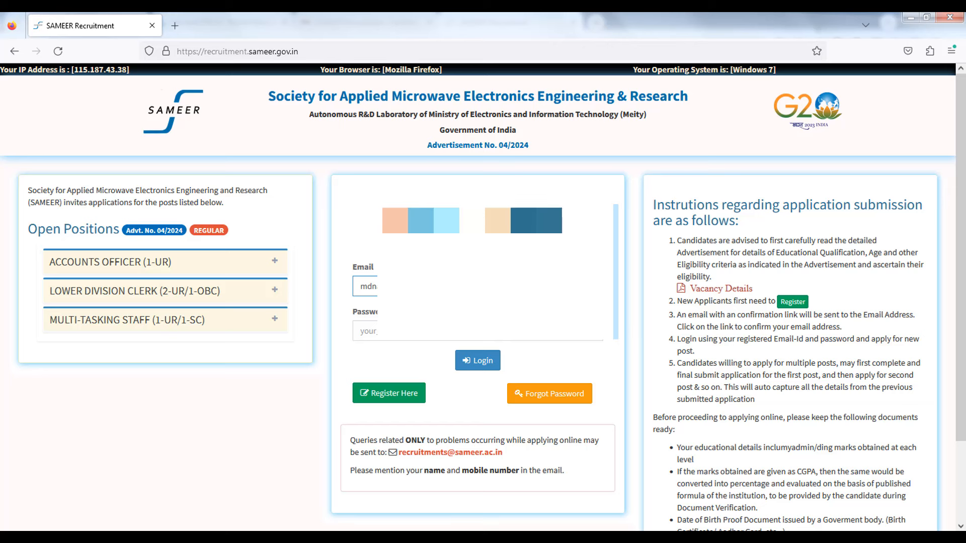
{"action": "left_click", "coordinate": [369, 331]}
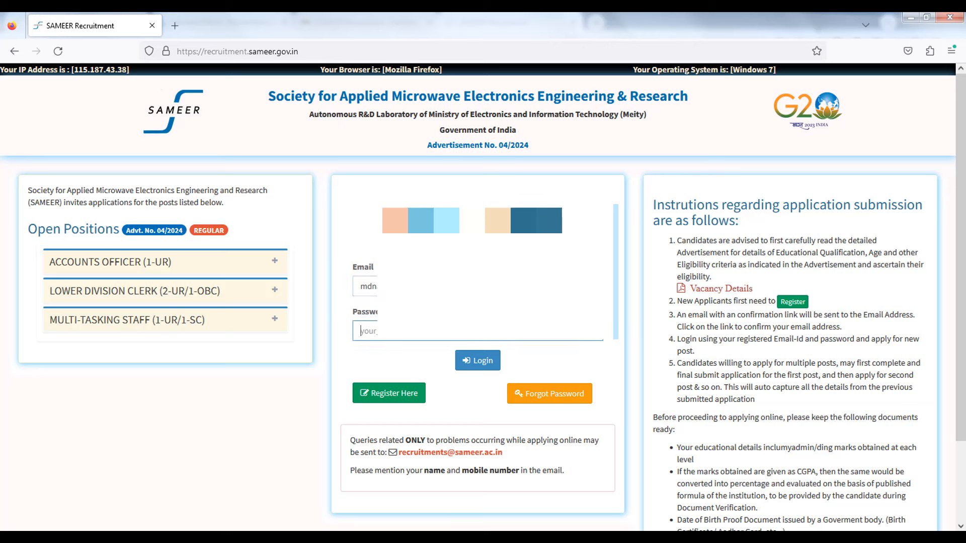
{"action": "type", "text": "•••"}
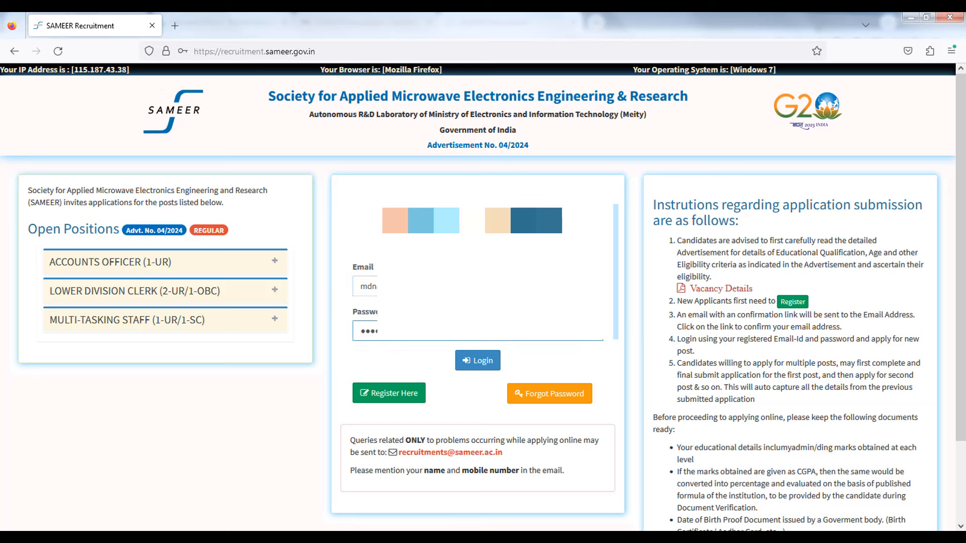
{"action": "left_click", "coordinate": [465, 361]}
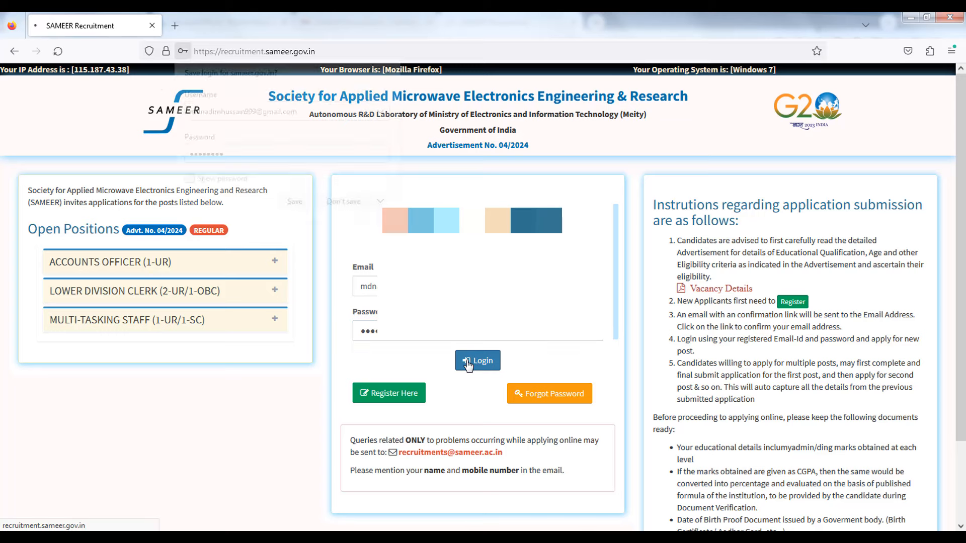
{"action": "left_click", "coordinate": [354, 207]}
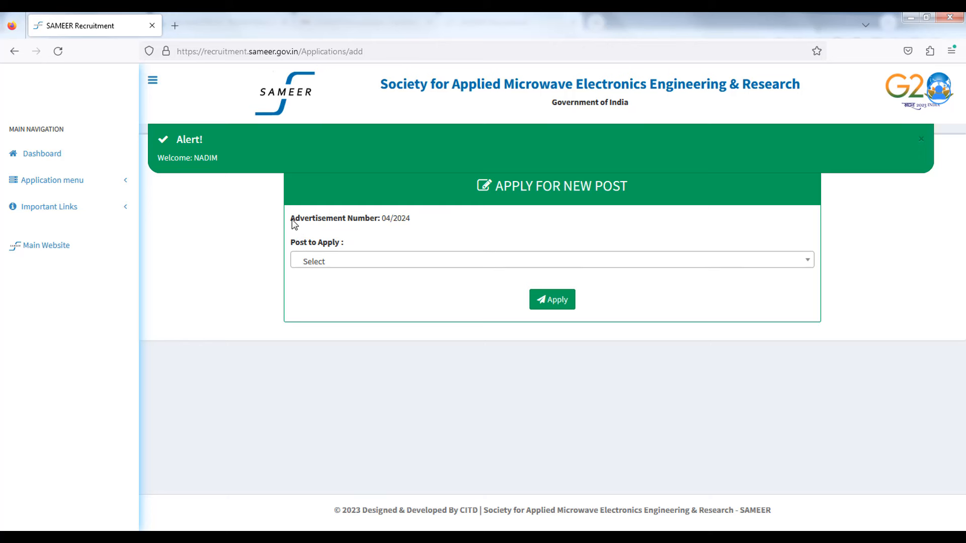
Step: Review the advertisement 04/2024 header details and open the Post to Apply dropdown
{"action": "left_click_drag", "start_coordinate": [291, 218], "coordinate": [417, 223]}
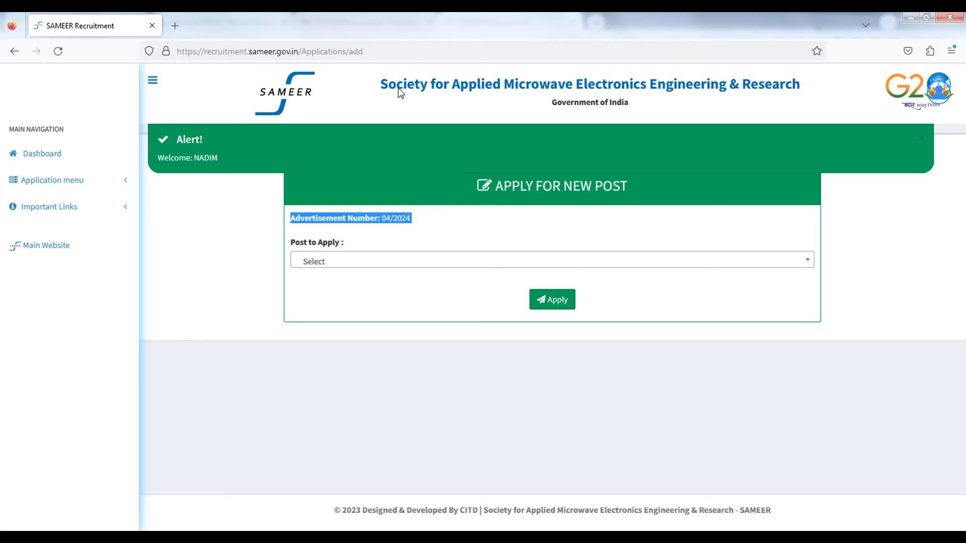
{"action": "left_click_drag", "start_coordinate": [380, 86], "coordinate": [413, 99]}
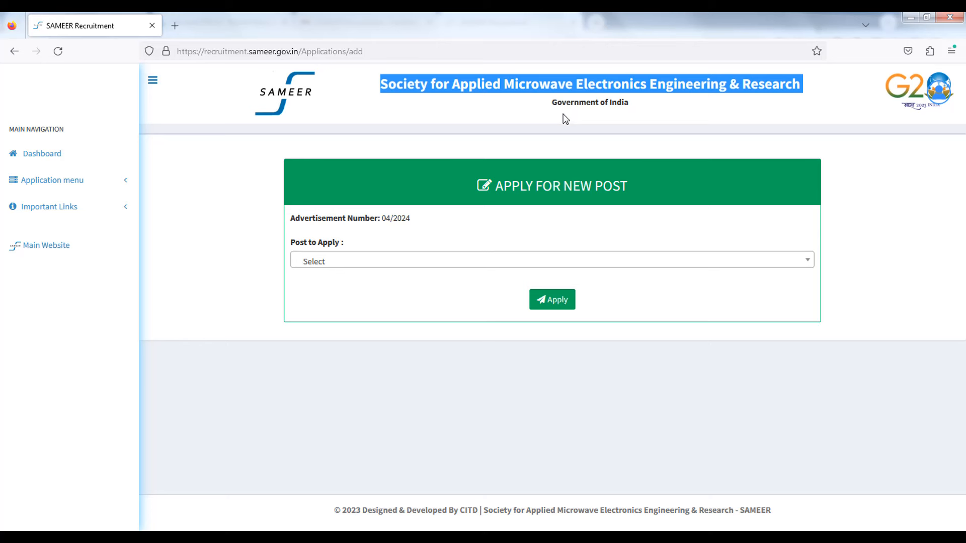
{"action": "left_click_drag", "start_coordinate": [551, 103], "coordinate": [631, 102]}
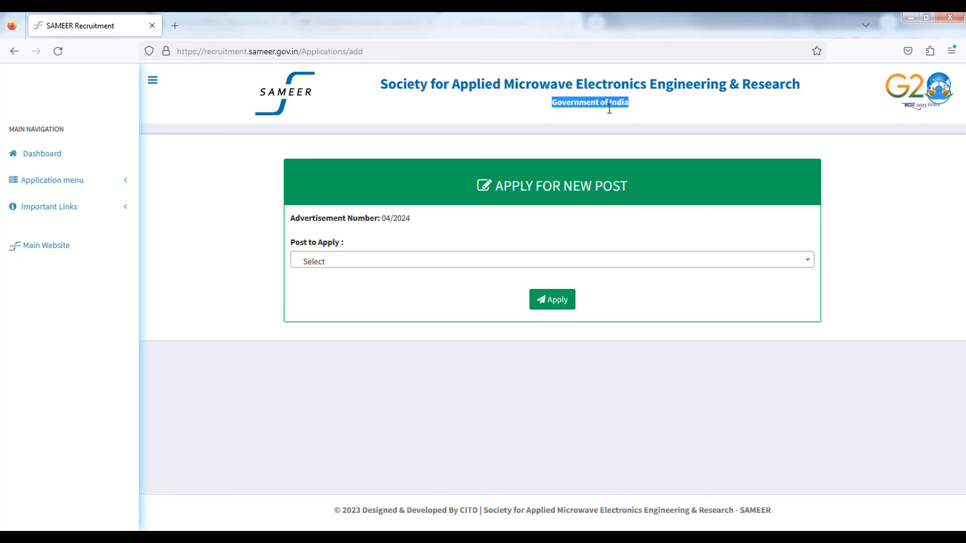
{"action": "left_click", "coordinate": [224, 213]}
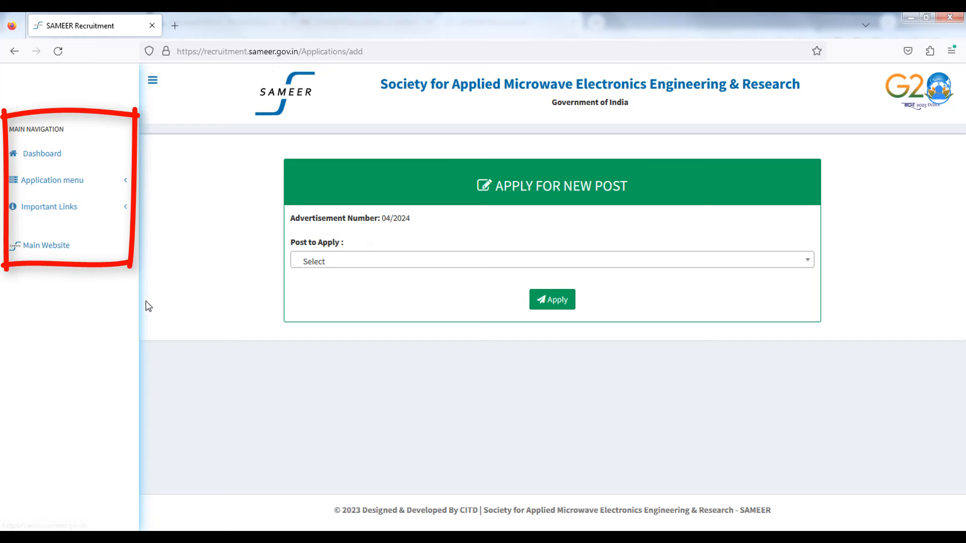
{"action": "left_click", "coordinate": [329, 264]}
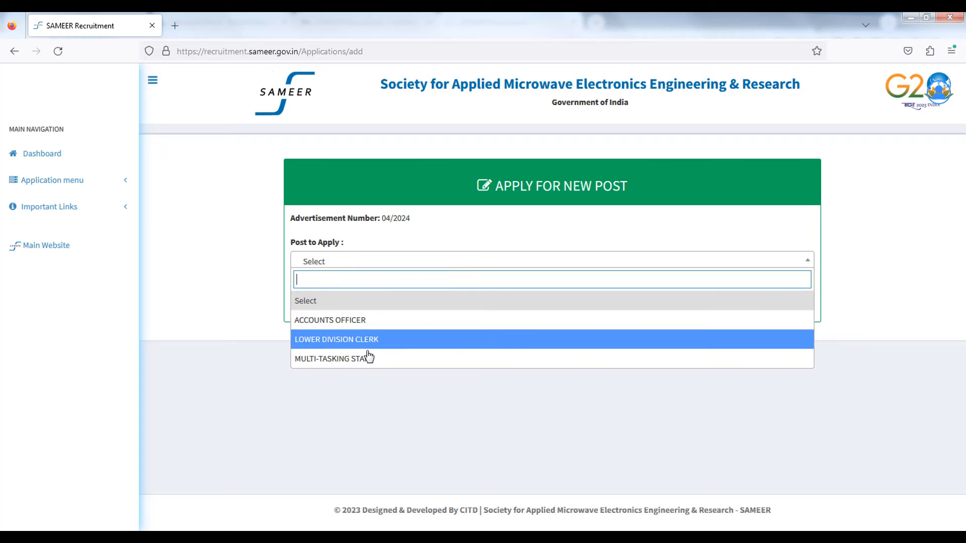
Step: Select MULTI-TASKING STAFF, apply for it, and confirm the application
{"action": "left_click", "coordinate": [355, 359]}
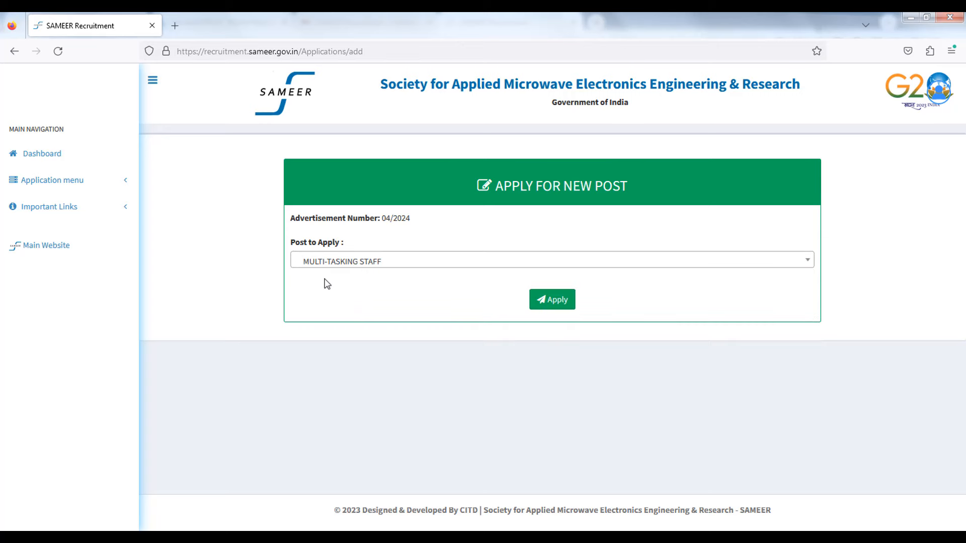
{"action": "left_click", "coordinate": [557, 300]}
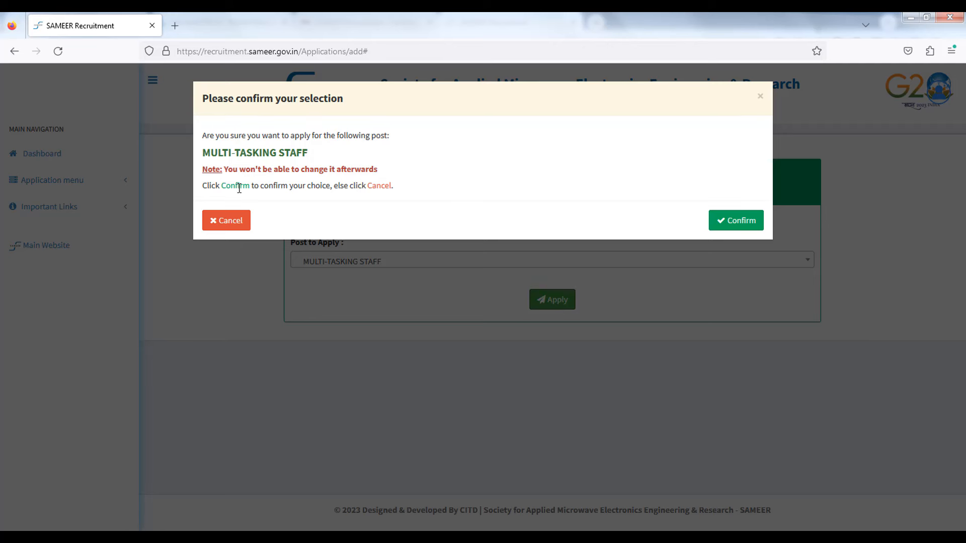
{"action": "left_click", "coordinate": [745, 224]}
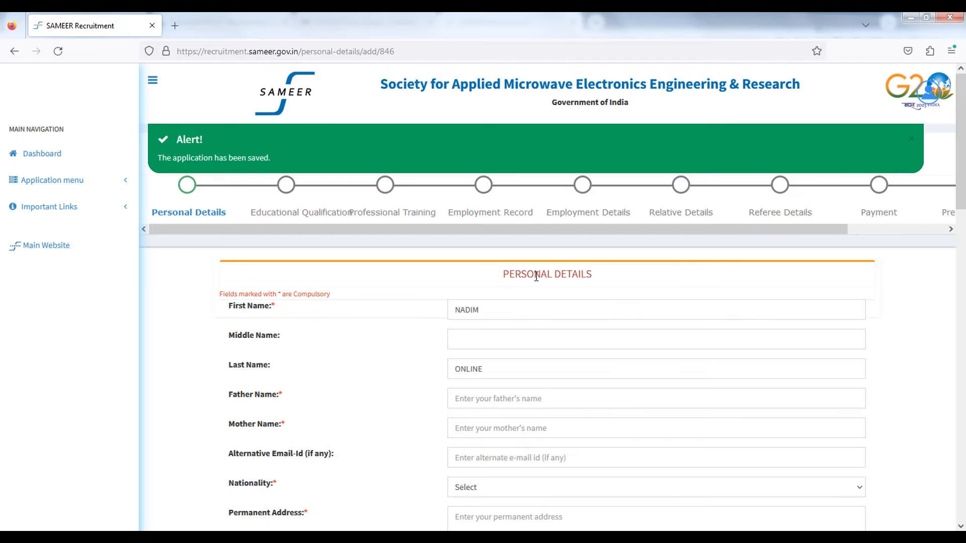
Step: Scroll to the Personal Details fields and enter FATHER as the Father Name
{"action": "left_click_drag", "start_coordinate": [256, 308], "coordinate": [290, 306]}
{"action": "scroll", "coordinate": [359, 337], "scroll_direction": "down", "scroll_amount": 3}
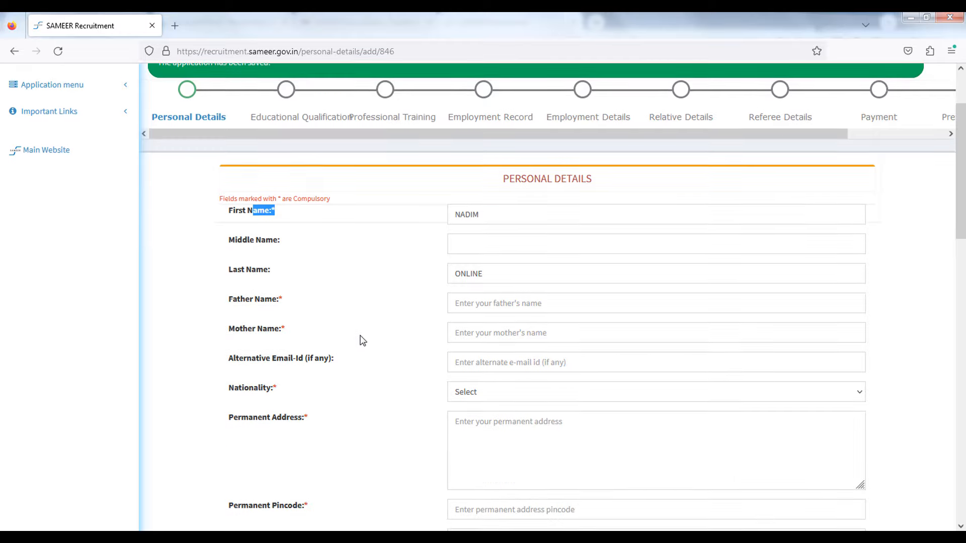
{"action": "left_click", "coordinate": [254, 244]}
{"action": "left_click_drag", "start_coordinate": [237, 244], "coordinate": [290, 274]}
{"action": "left_click", "coordinate": [260, 273]}
{"action": "left_click", "coordinate": [492, 279]}
{"action": "type", "text": "fa"}
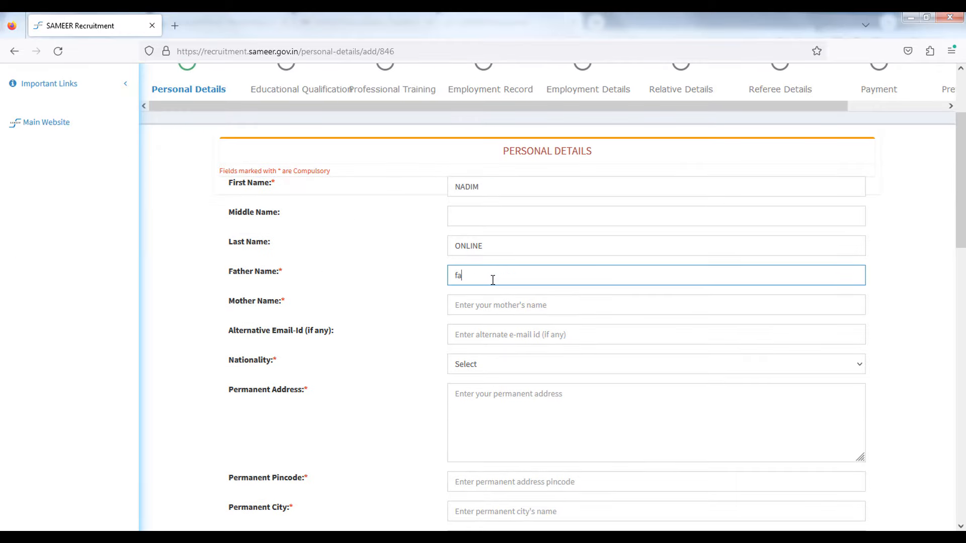
{"action": "key", "text": "BackSpace"}
{"action": "key", "text": "BackSpace"}
{"action": "key", "text": "BackSpace"}
{"action": "type", "text": "FATHER"}
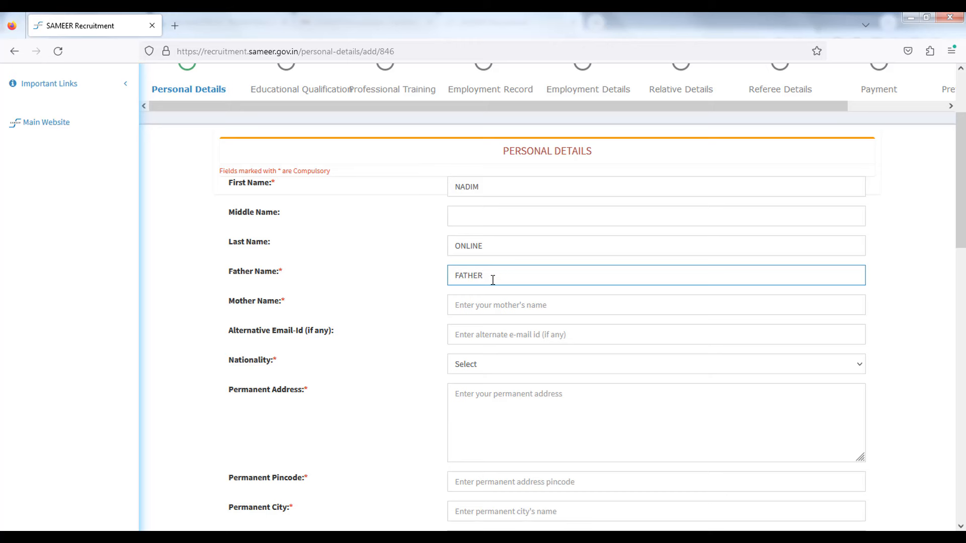
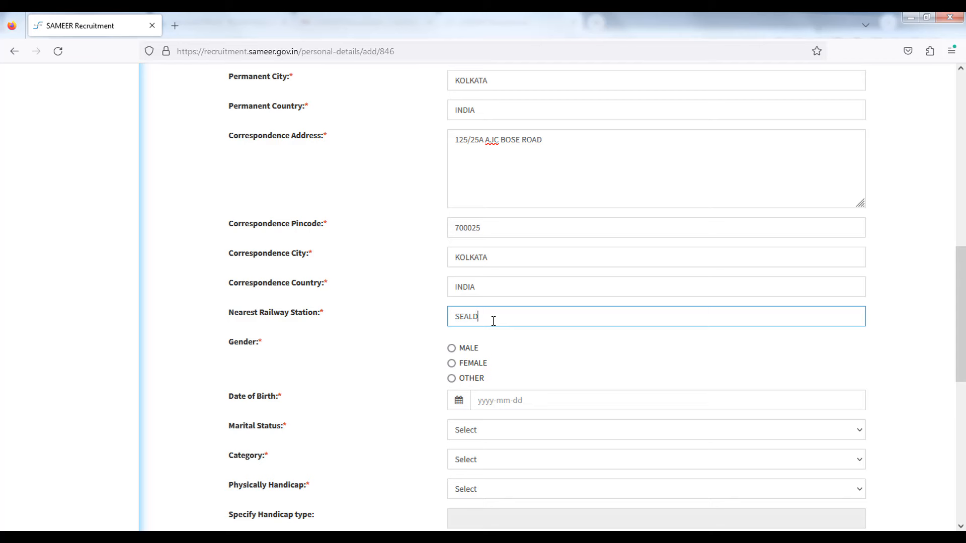
Step: Set gender to MALE and pick the 1999-06-01 date of birth from the calendar
{"action": "scroll", "coordinate": [492, 319], "scroll_direction": "down", "scroll_amount": 3}
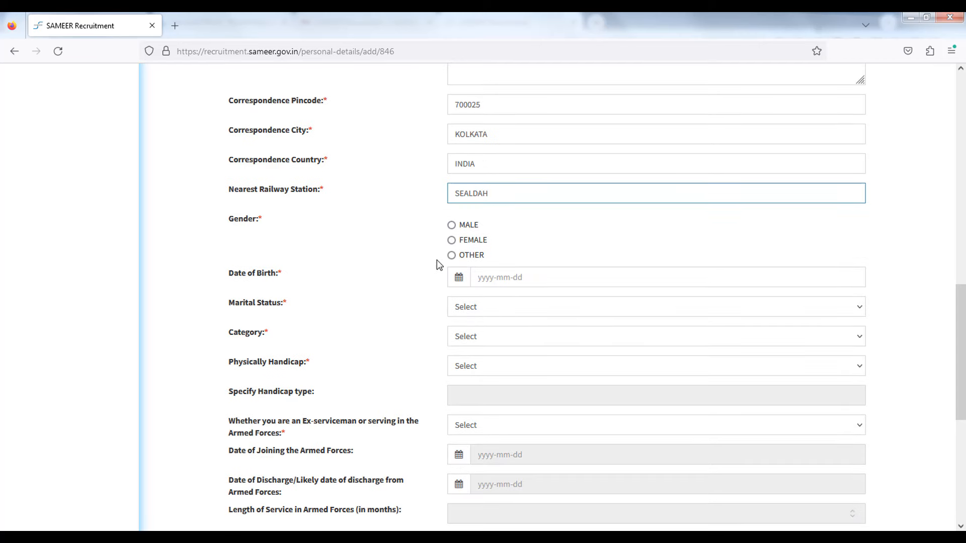
{"action": "left_click", "coordinate": [451, 225]}
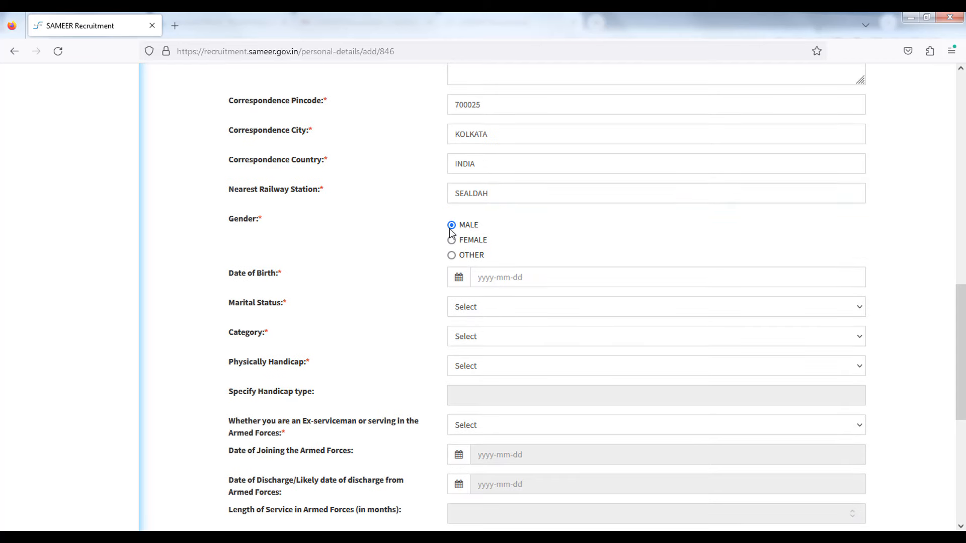
{"action": "left_click", "coordinate": [520, 276]}
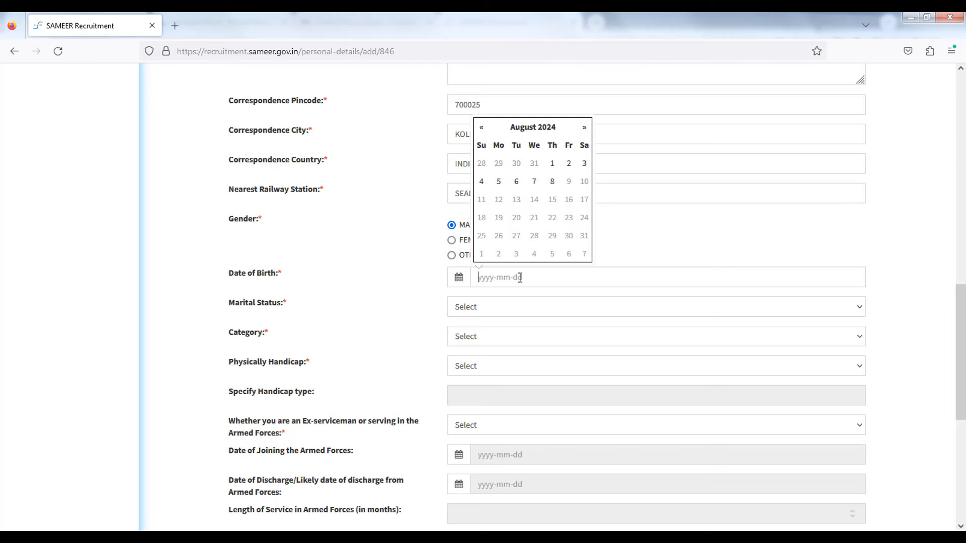
{"action": "left_click", "coordinate": [532, 129]}
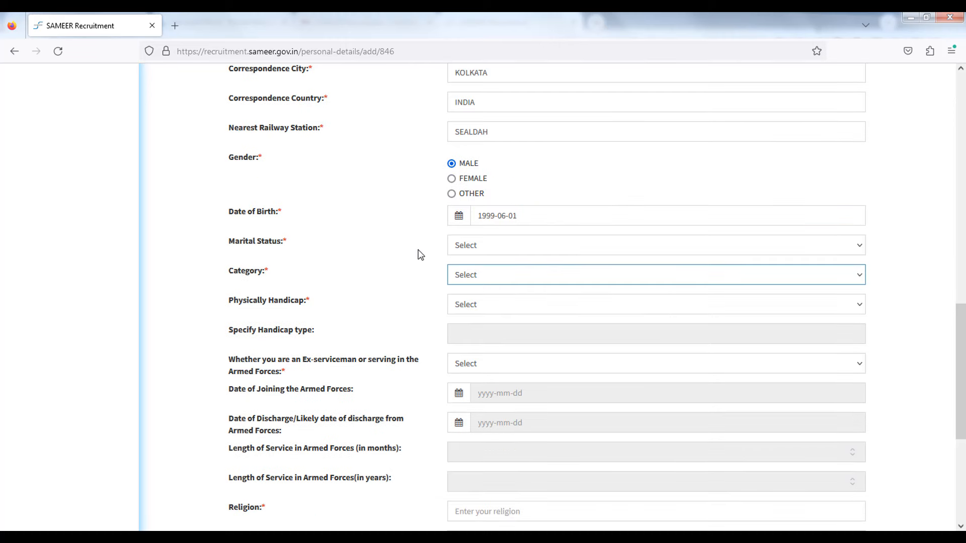
{"action": "left_click_drag", "start_coordinate": [253, 244], "coordinate": [293, 247]}
Step: Set marital status UNMARRIED, category GENERAL, and NO for physical handicap and ex-serviceman
{"action": "left_click", "coordinate": [462, 248]}
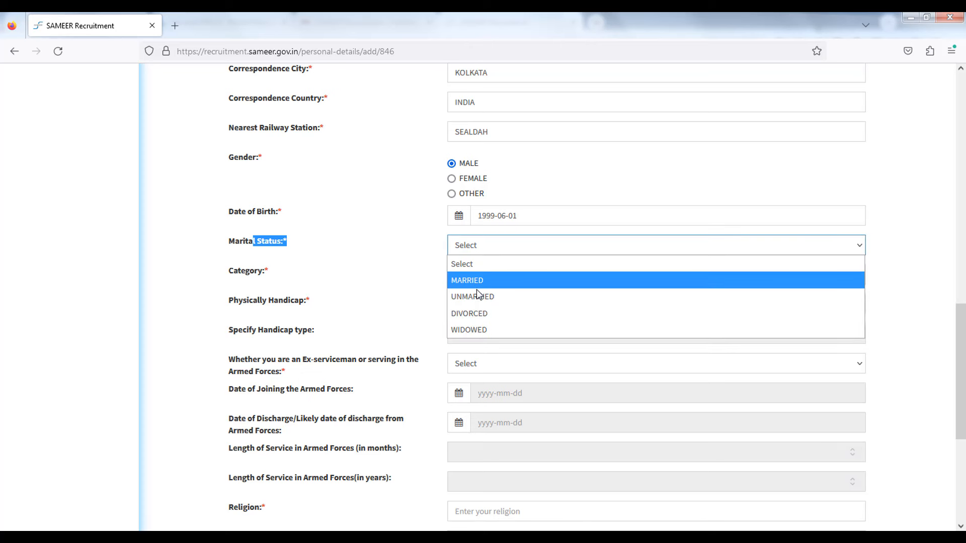
{"action": "left_click", "coordinate": [481, 297]}
{"action": "left_click", "coordinate": [488, 274]}
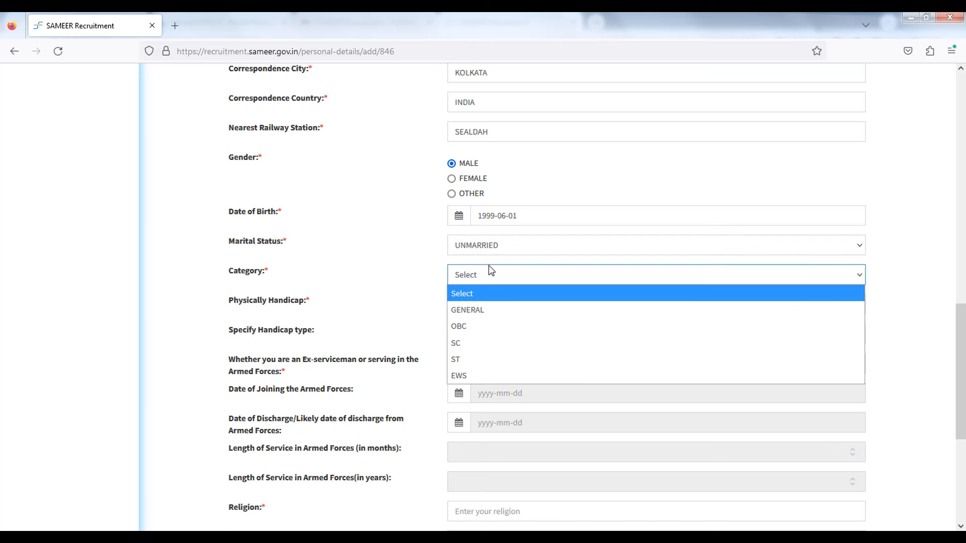
{"action": "left_click", "coordinate": [485, 308]}
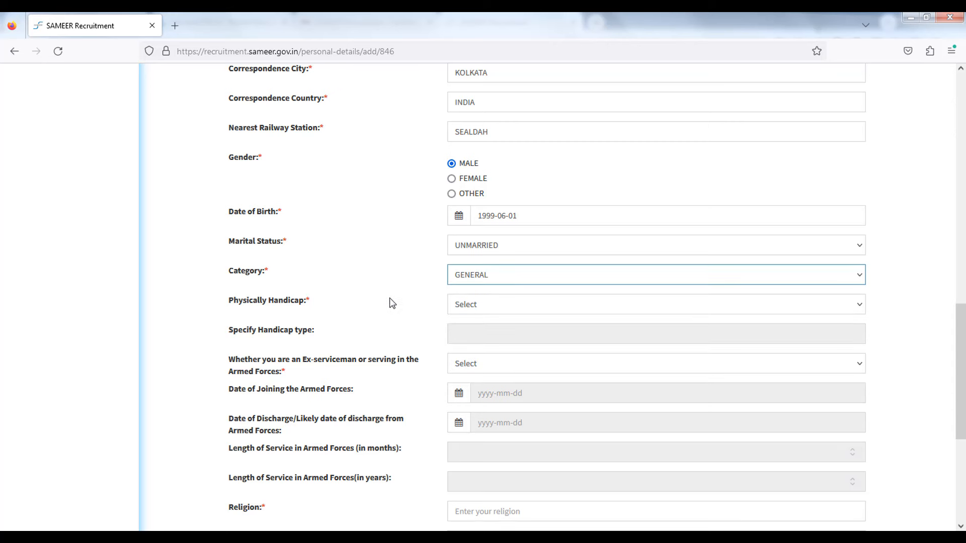
{"action": "left_click", "coordinate": [487, 308]}
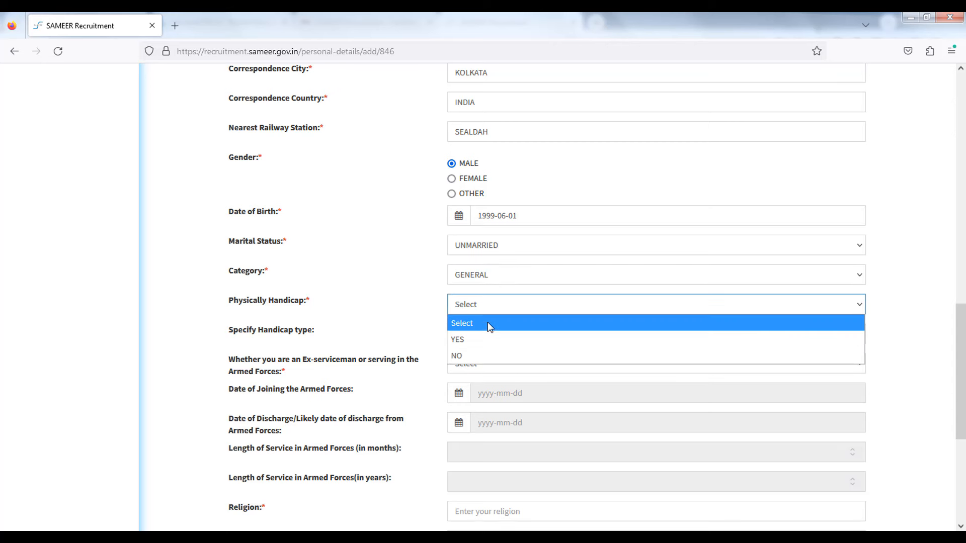
{"action": "left_click", "coordinate": [469, 355]}
{"action": "scroll", "coordinate": [395, 290], "scroll_direction": "down", "scroll_amount": 2}
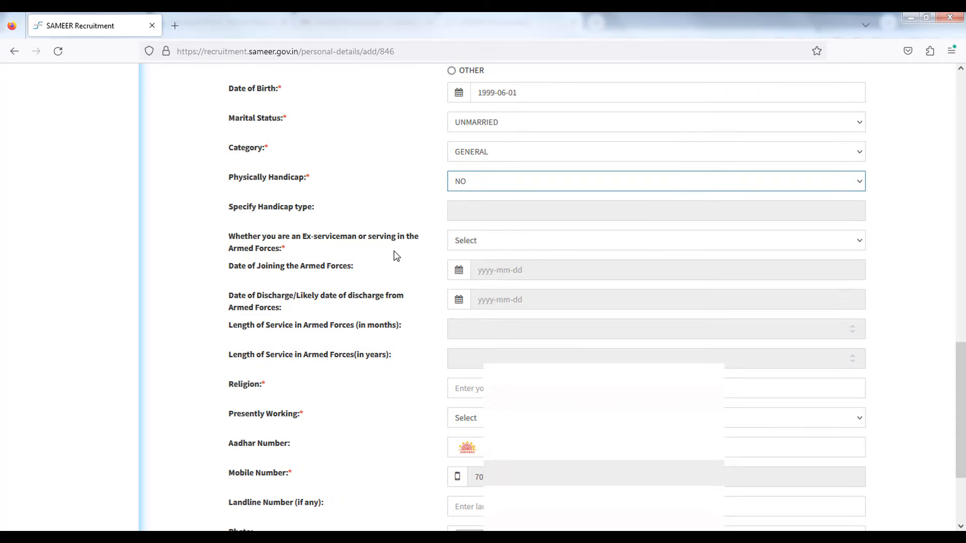
{"action": "left_click", "coordinate": [467, 247]}
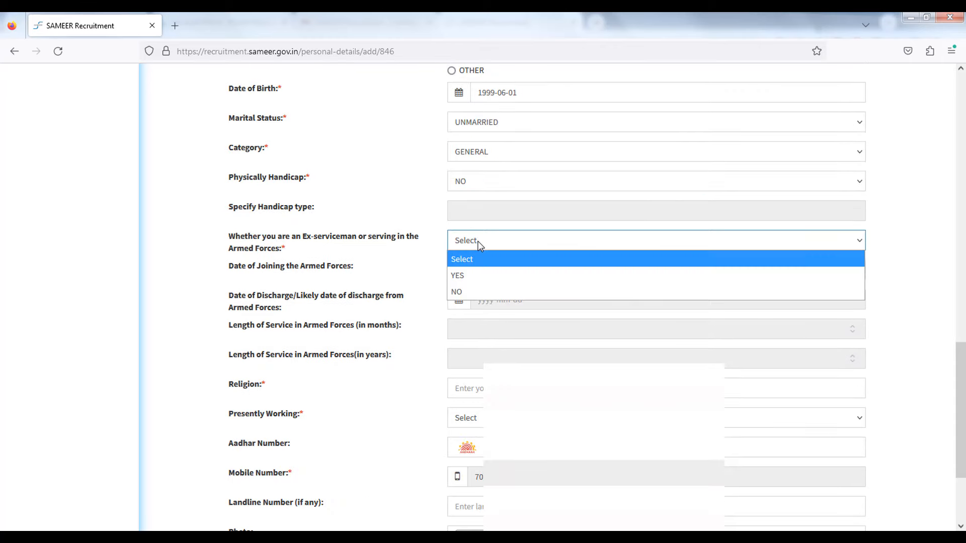
{"action": "left_click", "coordinate": [464, 291]}
Step: Enter religion HINDU, answer NO for presently working, and type the Aadhar number
{"action": "scroll", "coordinate": [349, 300], "scroll_direction": "down", "scroll_amount": 1}
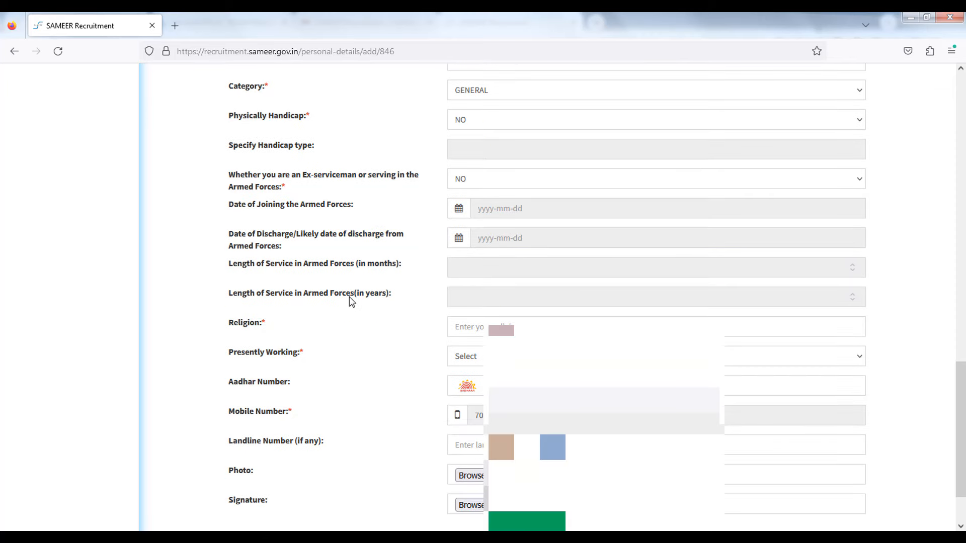
{"action": "scroll", "coordinate": [357, 287], "scroll_direction": "down", "scroll_amount": 1}
{"action": "left_click", "coordinate": [496, 262]}
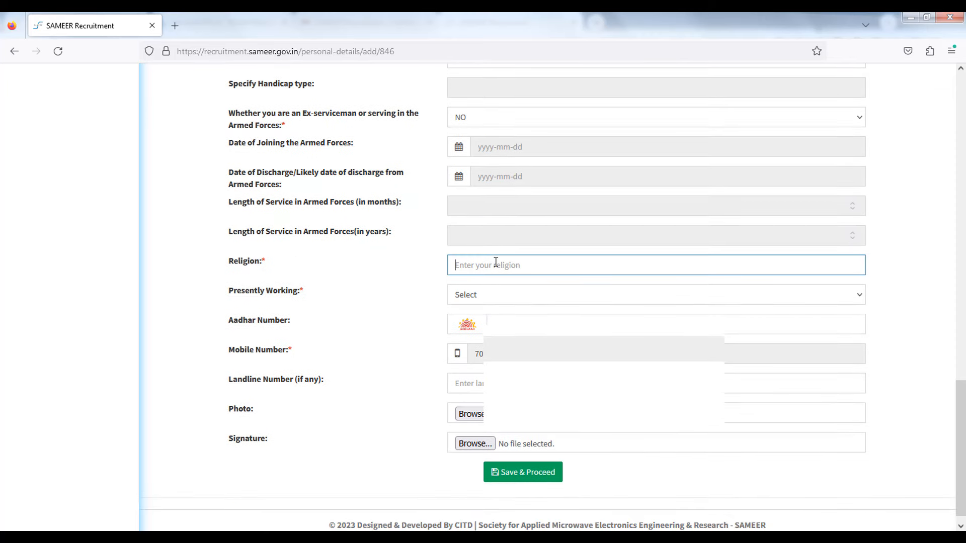
{"action": "type", "text": "HINDU"}
{"action": "scroll", "coordinate": [493, 263], "scroll_direction": "down", "scroll_amount": 1}
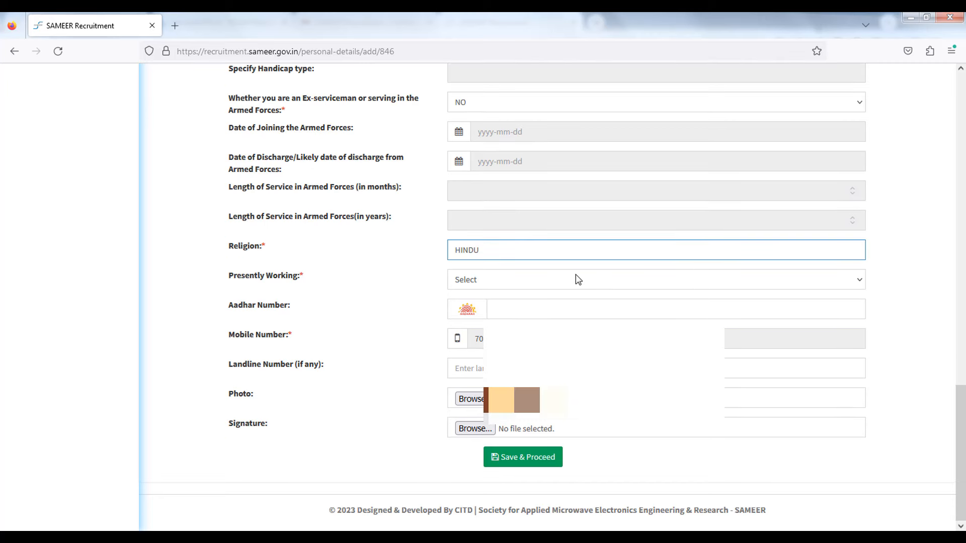
{"action": "left_click", "coordinate": [544, 279]}
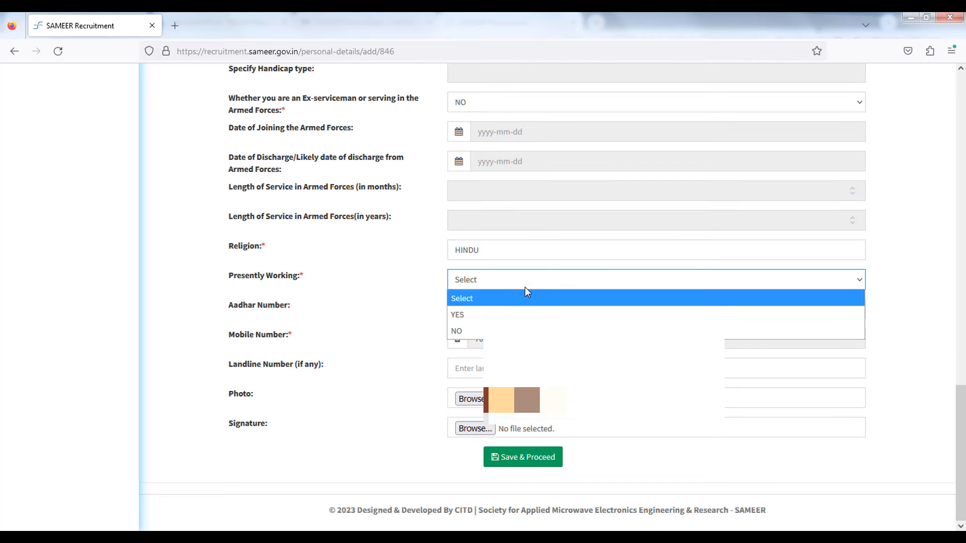
{"action": "left_click", "coordinate": [506, 329]}
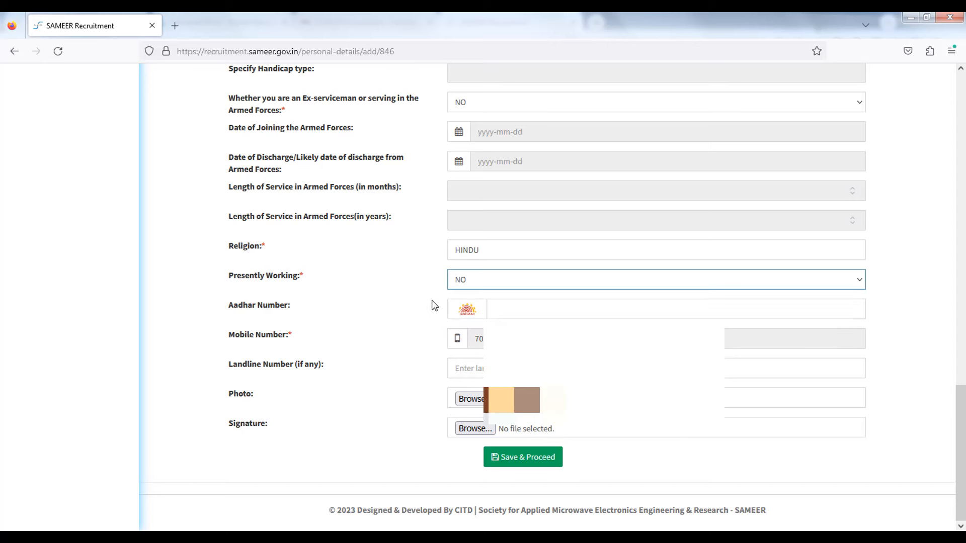
{"action": "left_click", "coordinate": [498, 311]}
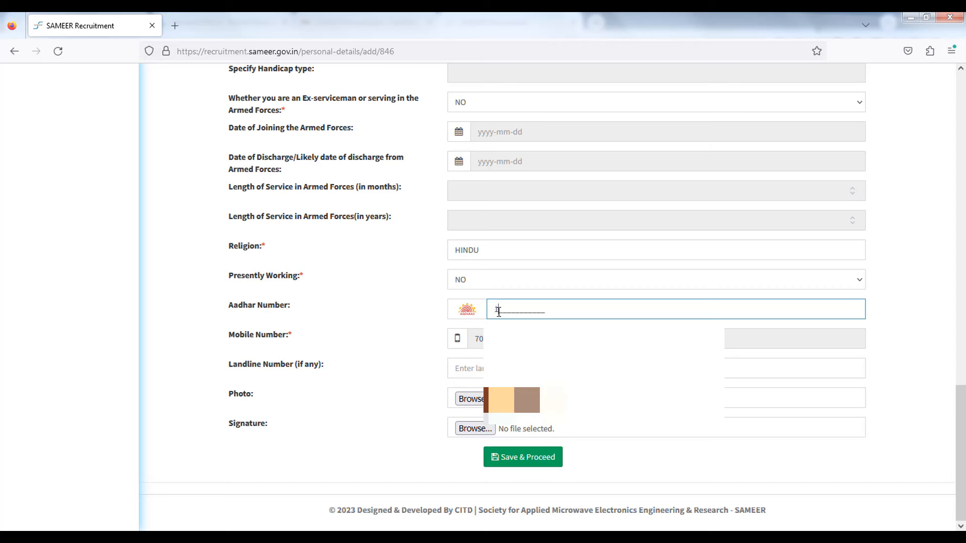
{"action": "left_click", "coordinate": [390, 364]}
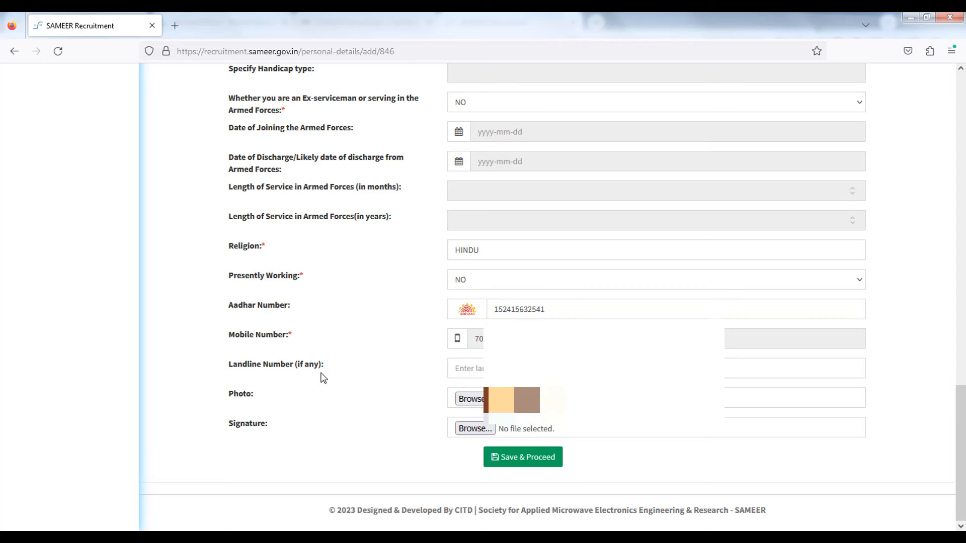
Step: Upload the applicant's JPG image and save the personal details to reach Educational Qualification
{"action": "left_click", "coordinate": [479, 401]}
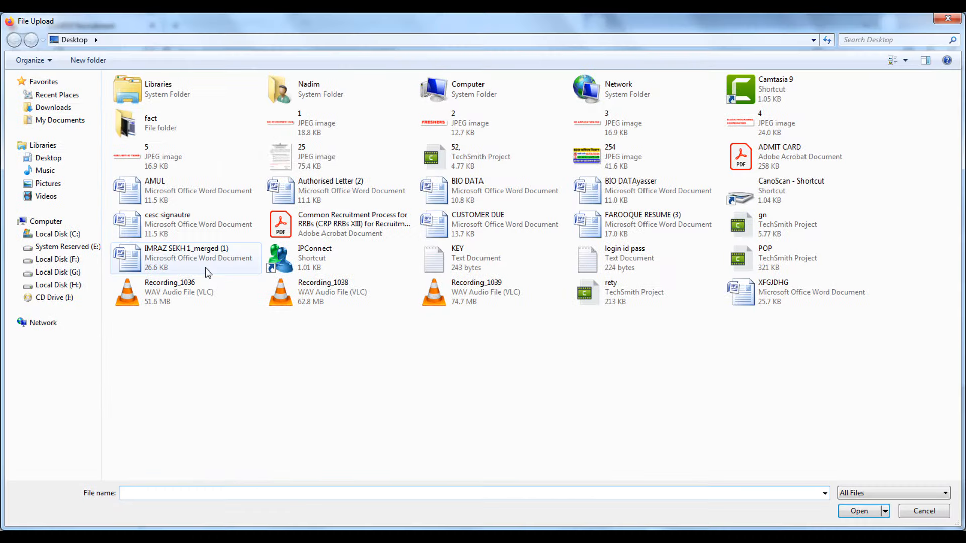
{"action": "double_click", "coordinate": [208, 273]}
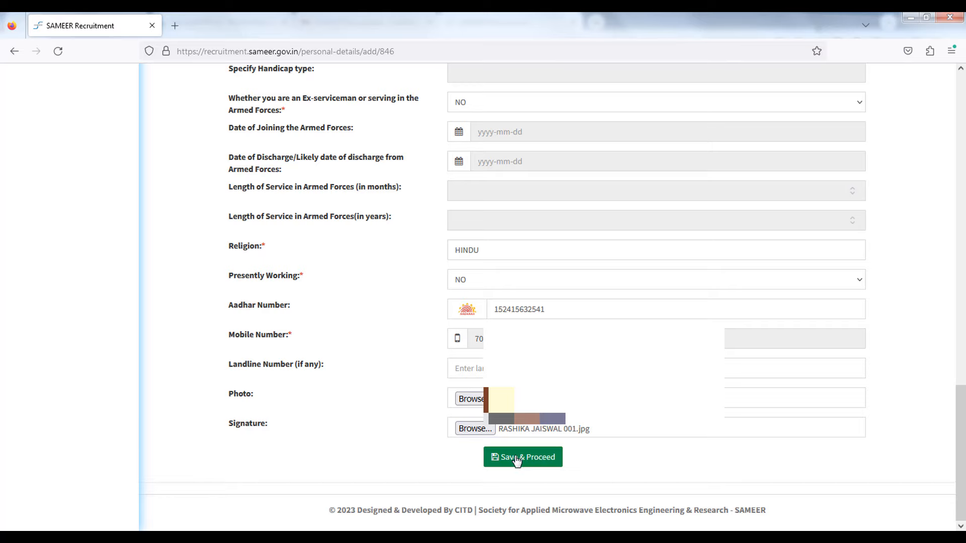
{"action": "mouse_move", "coordinate": [961, 442]}
{"action": "left_mouse_down"}
{"action": "mouse_move", "coordinate": [963, 150]}
{"action": "mouse_move", "coordinate": [963, 439]}
{"action": "left_mouse_up"}
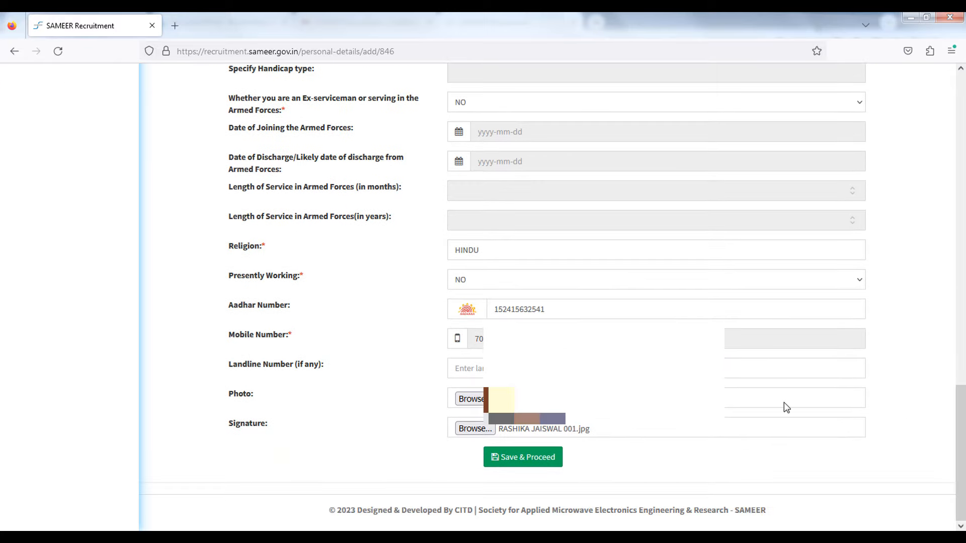
{"action": "left_click", "coordinate": [553, 458]}
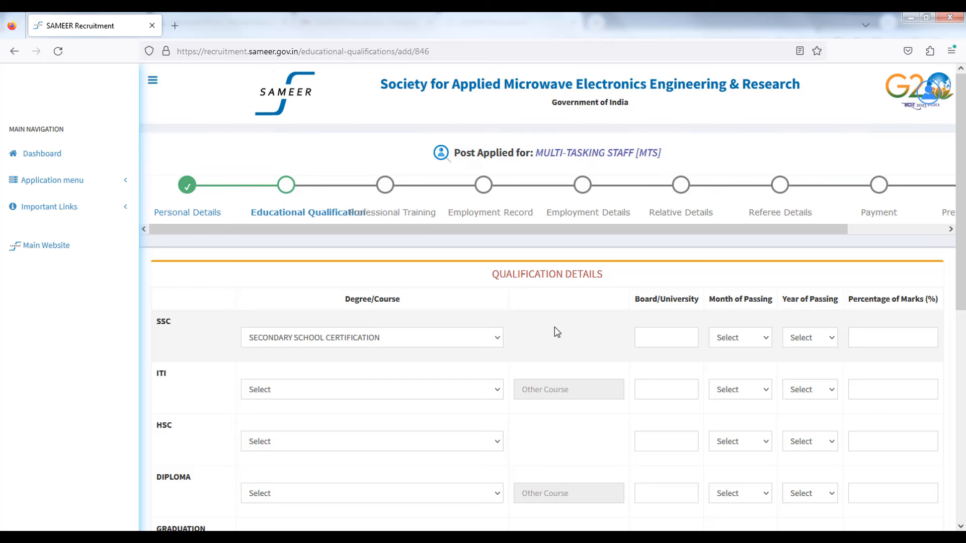
Step: Keep SECONDARY SCHOOL CERTIFICATION for the SSC row and enter board WBBSE
{"action": "left_click", "coordinate": [485, 336]}
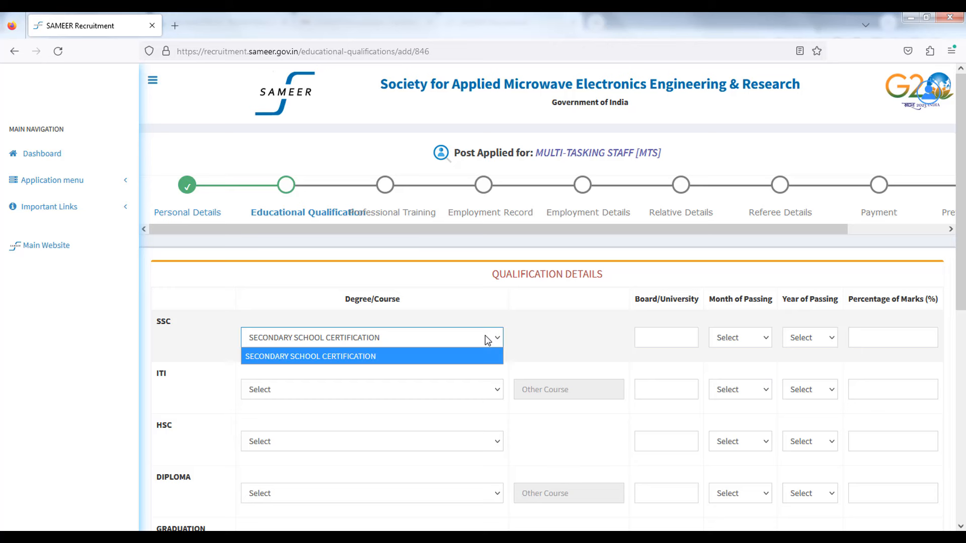
{"action": "left_click", "coordinate": [518, 341]}
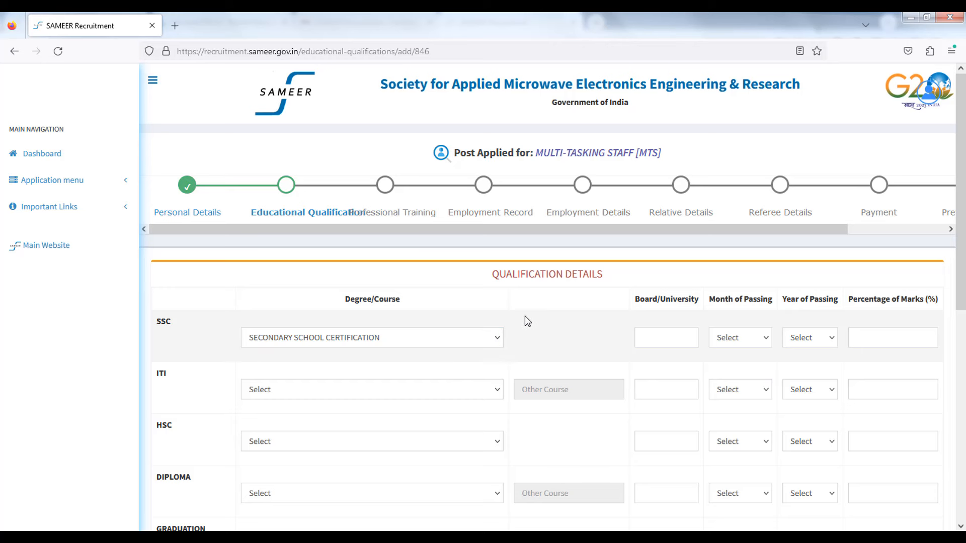
{"action": "left_click", "coordinate": [661, 339]}
{"action": "type", "text": "WBBSE"}
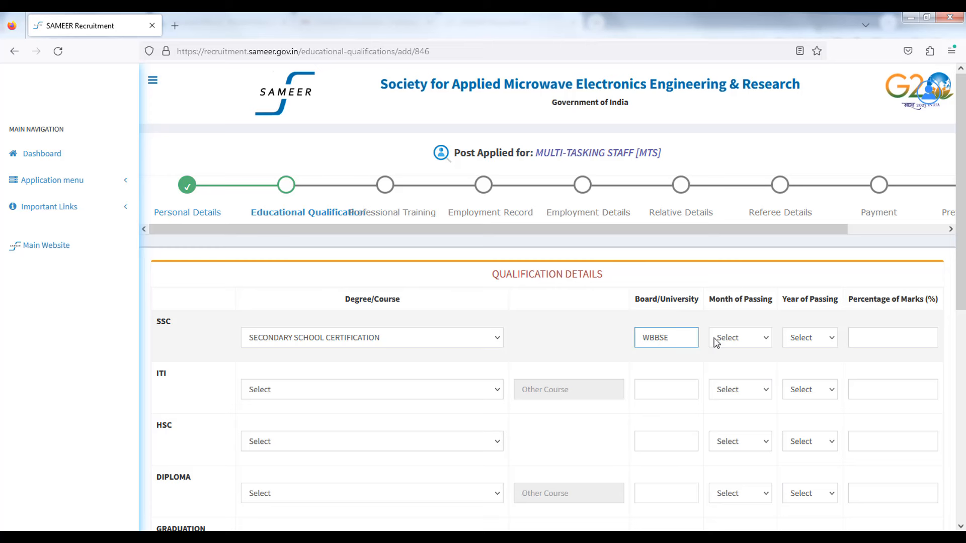
{"action": "left_click_drag", "start_coordinate": [709, 299], "coordinate": [769, 299]}
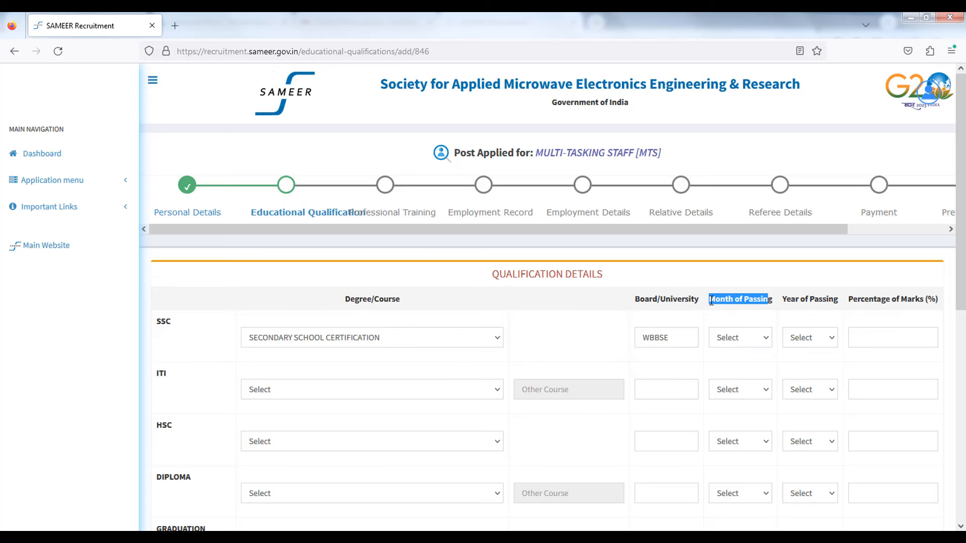
{"action": "left_click", "coordinate": [737, 316]}
Step: Set SSC passing date to May 2017 with 85.00 percentage of marks
{"action": "left_click", "coordinate": [739, 344]}
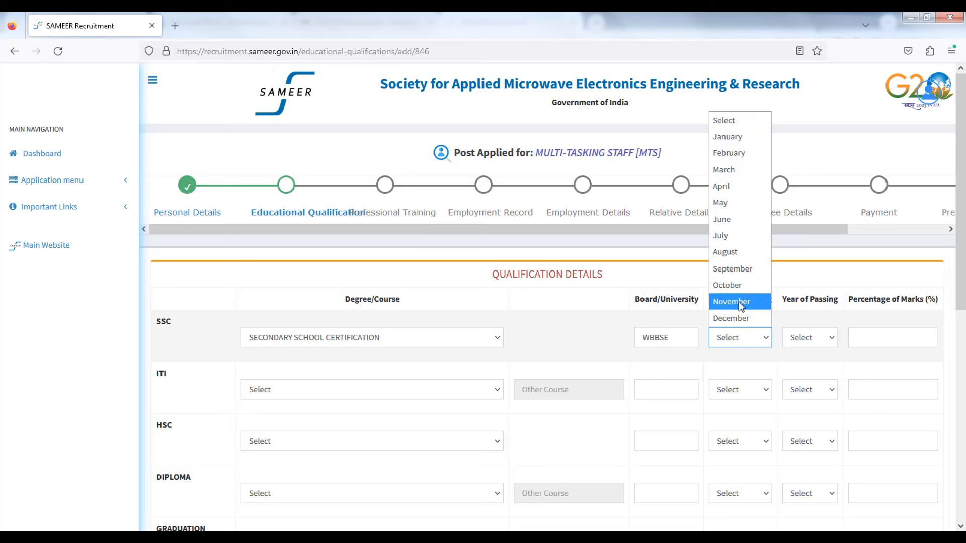
{"action": "left_click", "coordinate": [734, 203]}
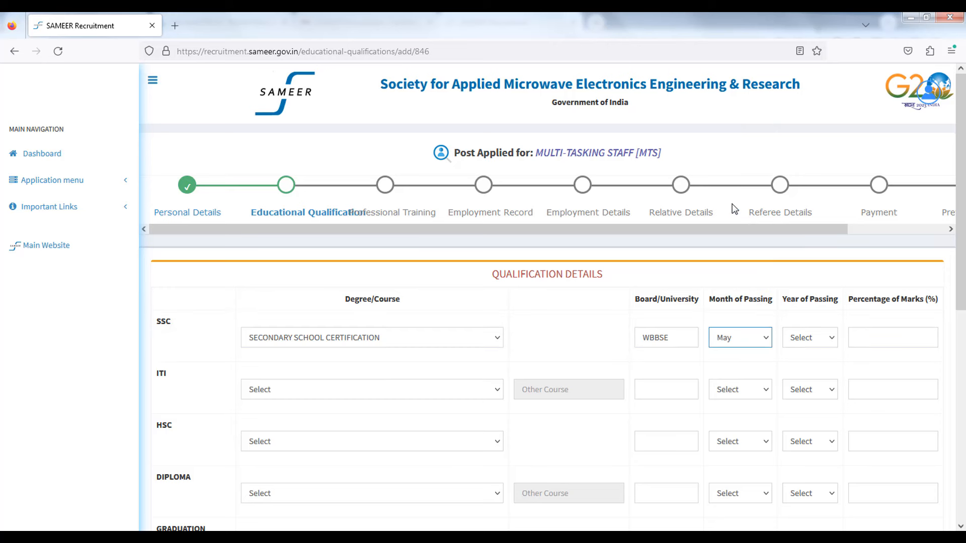
{"action": "left_click", "coordinate": [806, 340]}
{"action": "left_click", "coordinate": [807, 205]}
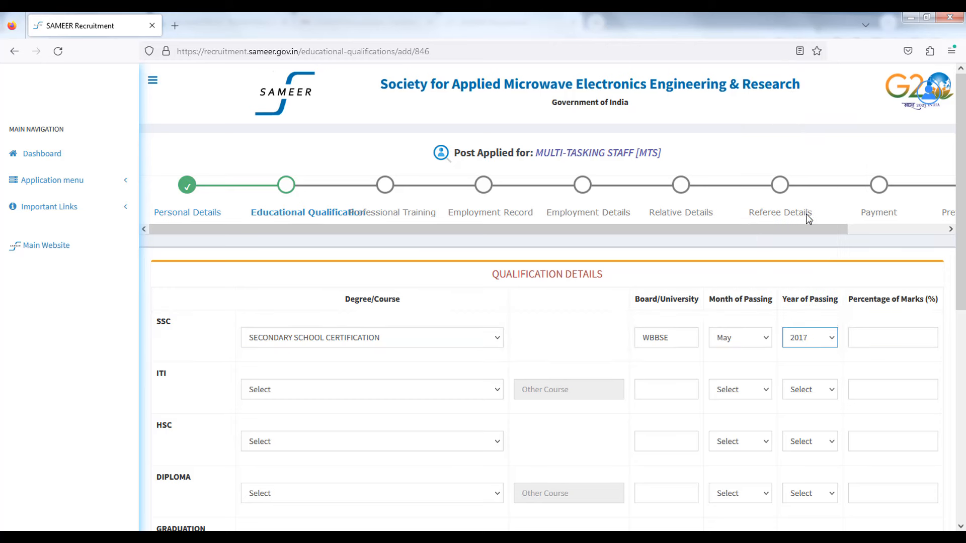
{"action": "left_click", "coordinate": [863, 336]}
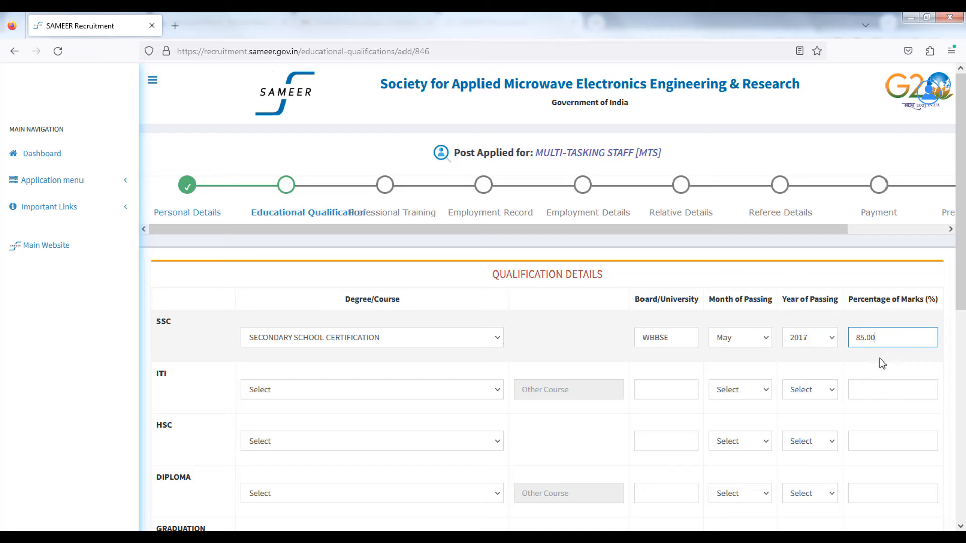
{"action": "left_click", "coordinate": [862, 377]}
{"action": "scroll", "coordinate": [862, 375], "scroll_direction": "down", "scroll_amount": 3}
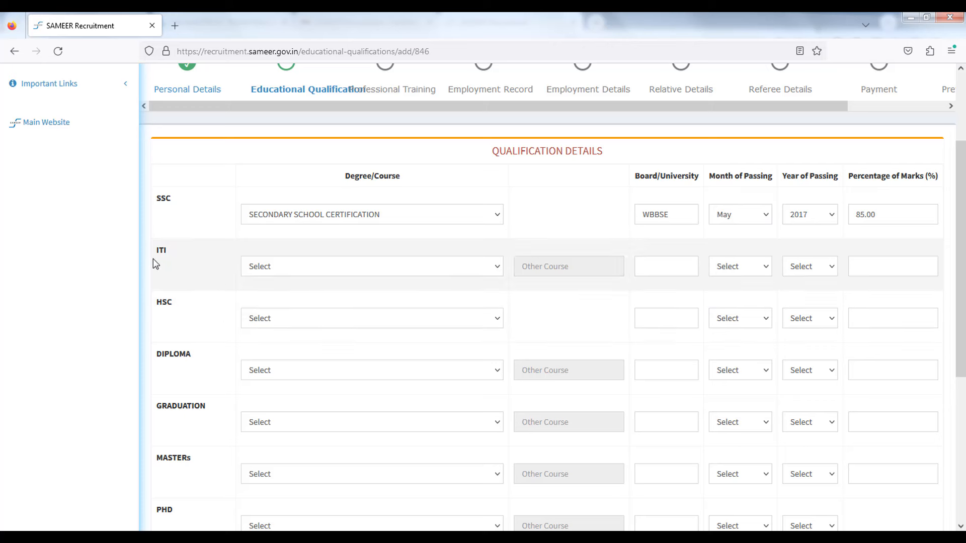
Step: Highlight the HSC, Diploma, Graduation and Masters rows, then save the draft to see required-field warnings
{"action": "double_click", "coordinate": [165, 305]}
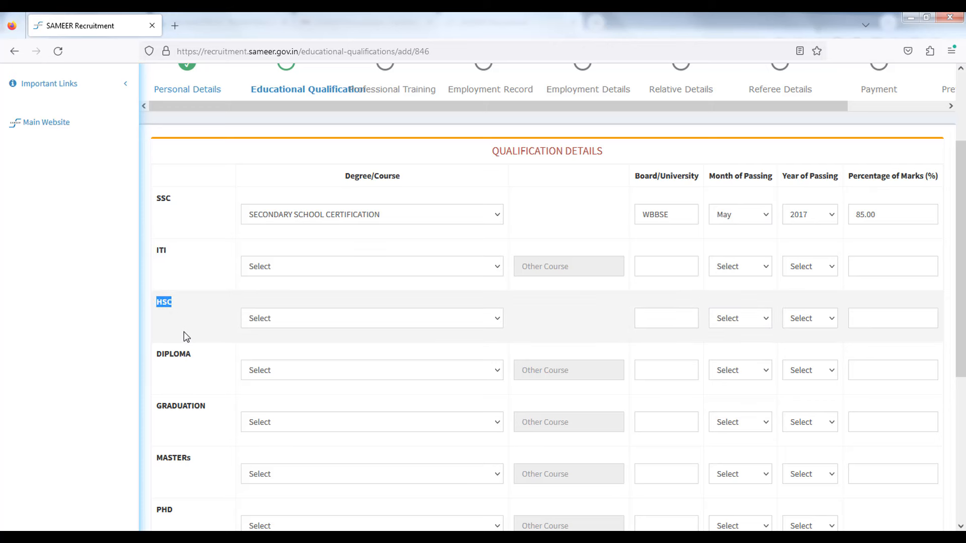
{"action": "double_click", "coordinate": [174, 354]}
{"action": "left_click_drag", "start_coordinate": [156, 406], "coordinate": [204, 414]}
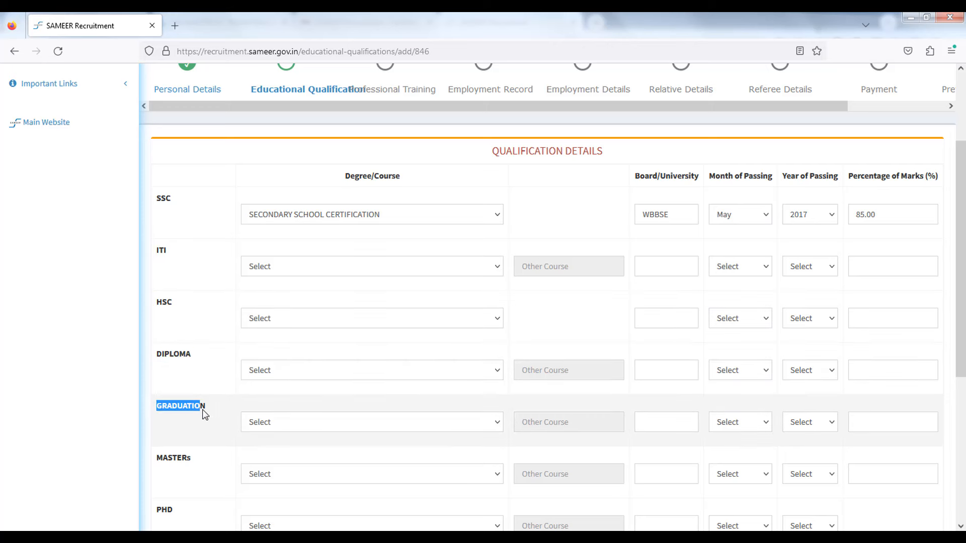
{"action": "double_click", "coordinate": [191, 459]}
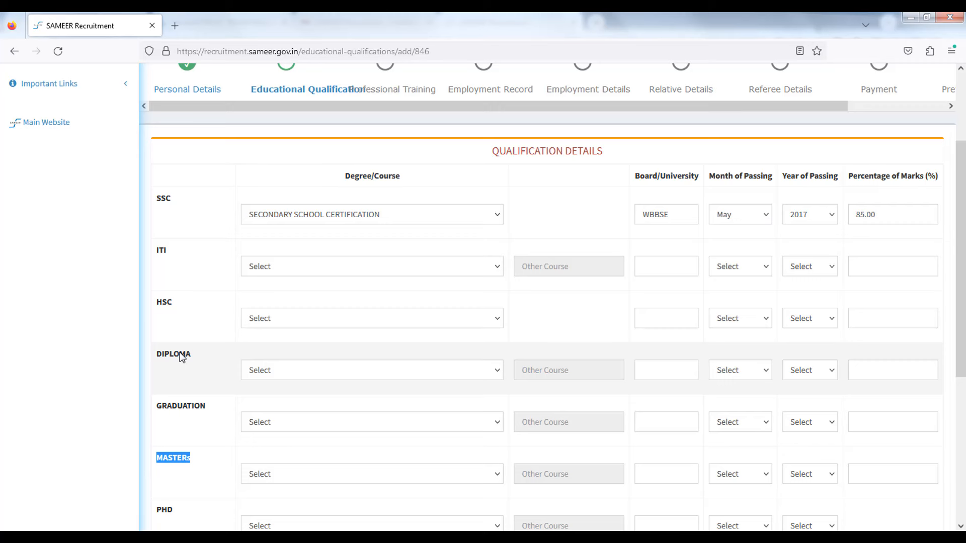
{"action": "scroll", "coordinate": [182, 356], "scroll_direction": "down", "scroll_amount": 5}
{"action": "scroll", "coordinate": [208, 353], "scroll_direction": "up", "scroll_amount": 4}
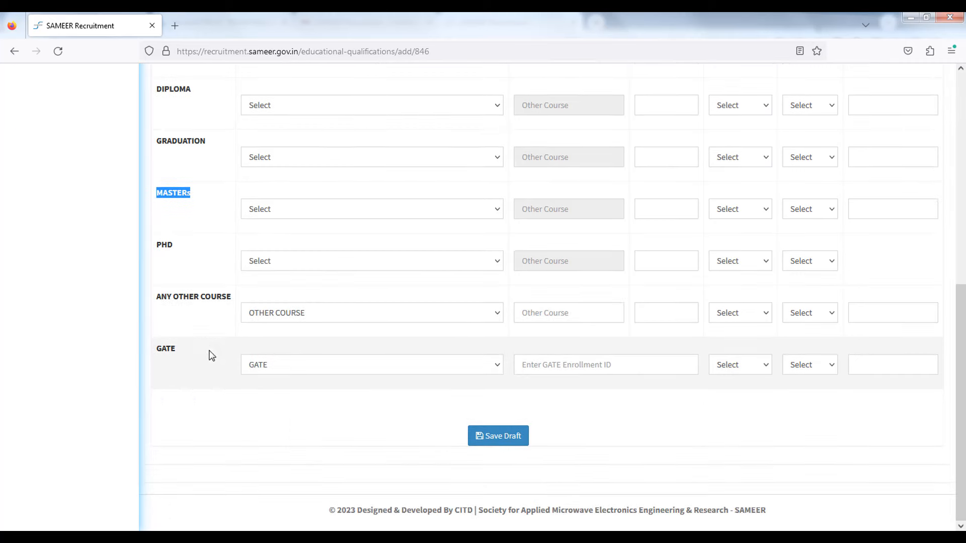
{"action": "scroll", "coordinate": [209, 358], "scroll_direction": "up", "scroll_amount": 3}
{"action": "scroll", "coordinate": [210, 360], "scroll_direction": "down", "scroll_amount": 5}
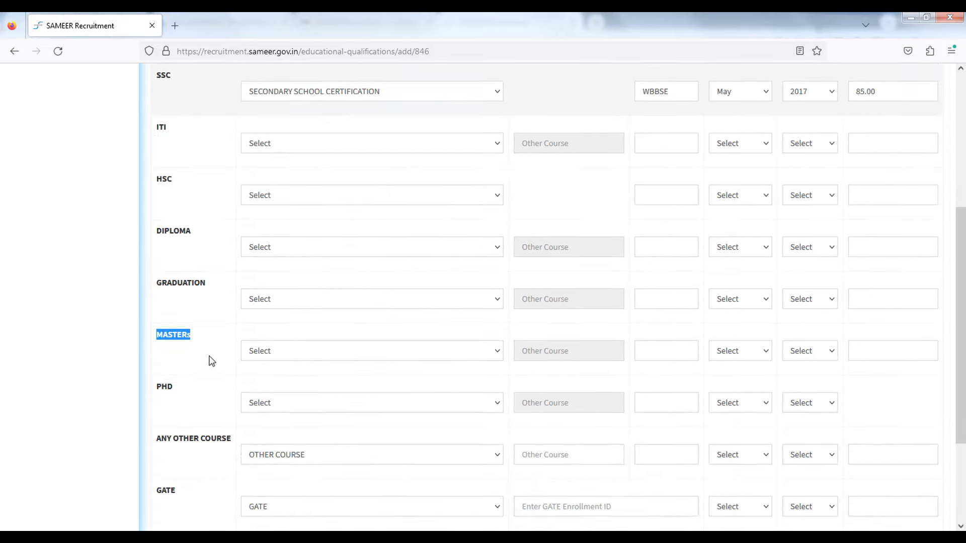
{"action": "left_click", "coordinate": [493, 436]}
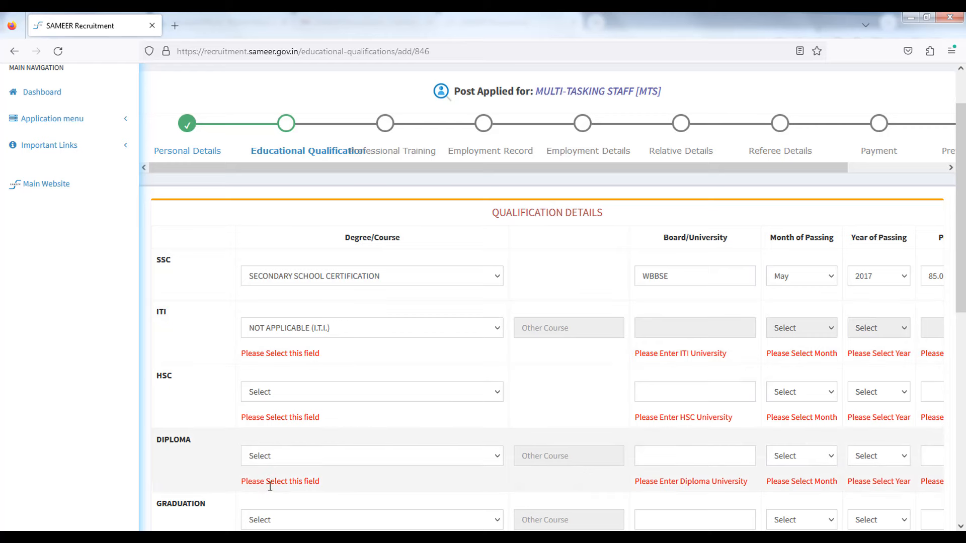
Step: Set the HSC, Diploma, Graduation and Masters rows to NOT APPLICABLE
{"action": "scroll", "coordinate": [299, 419], "scroll_direction": "down", "scroll_amount": 3}
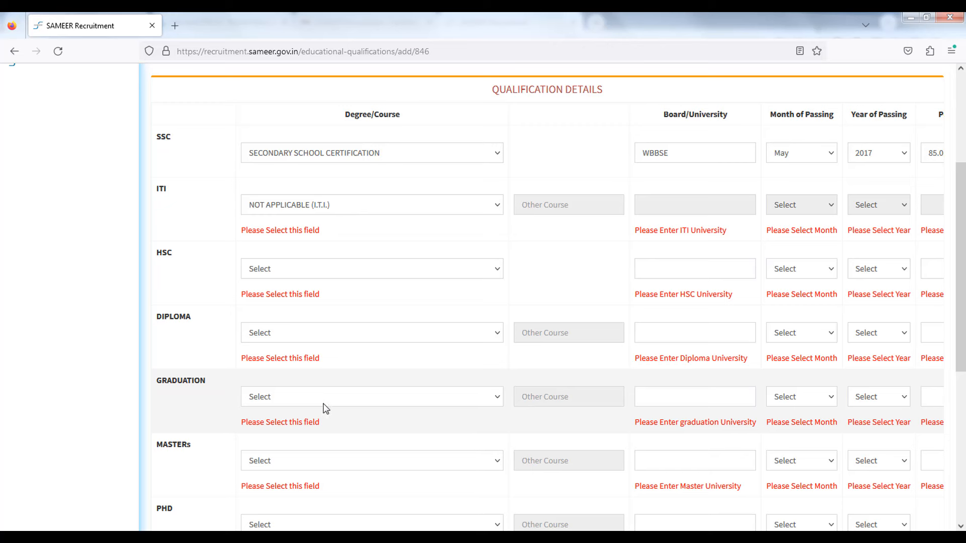
{"action": "left_click", "coordinate": [272, 272]}
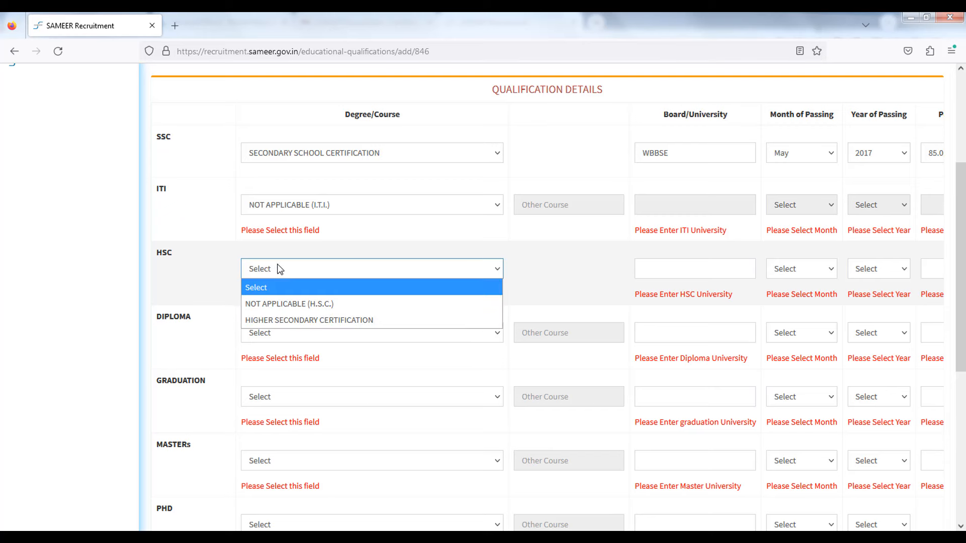
{"action": "left_click", "coordinate": [279, 304]}
{"action": "left_click", "coordinate": [283, 339]}
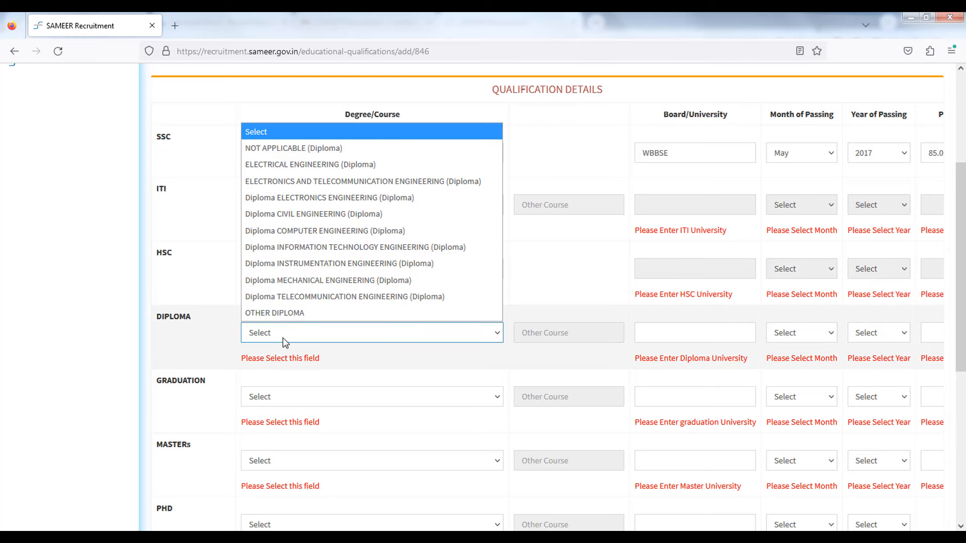
{"action": "left_click", "coordinate": [293, 147]}
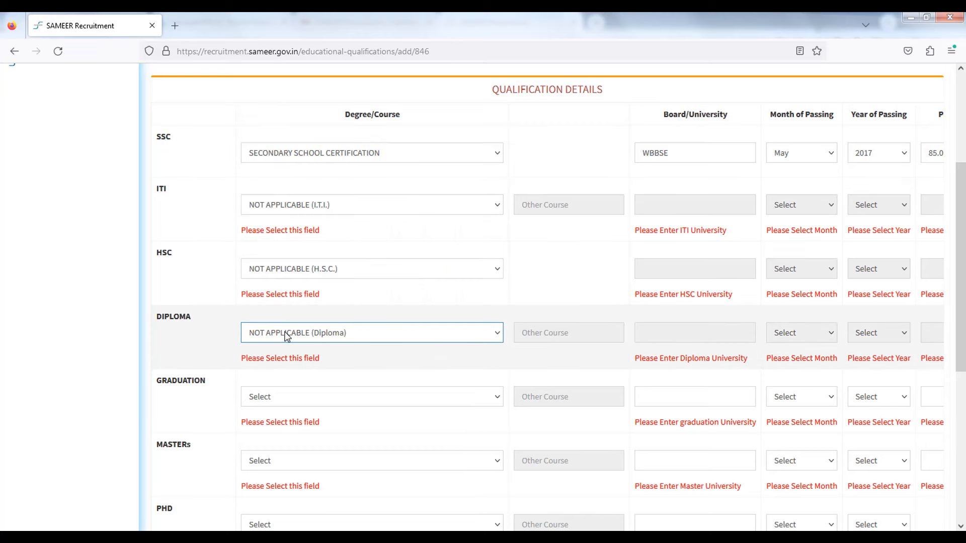
{"action": "scroll", "coordinate": [284, 317], "scroll_direction": "down", "scroll_amount": 2}
{"action": "left_click", "coordinate": [283, 276]}
{"action": "left_click", "coordinate": [296, 307]}
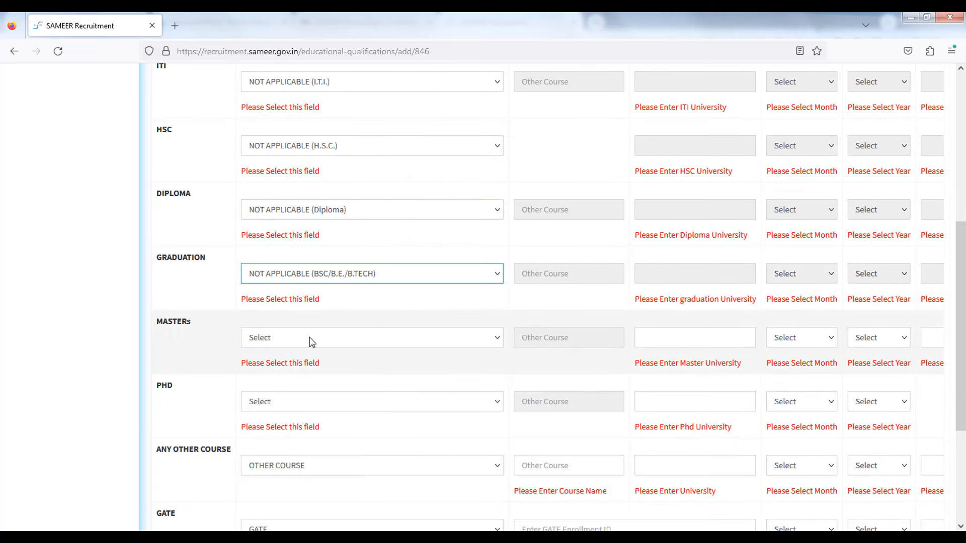
{"action": "left_click", "coordinate": [311, 342]}
{"action": "left_click", "coordinate": [307, 87]}
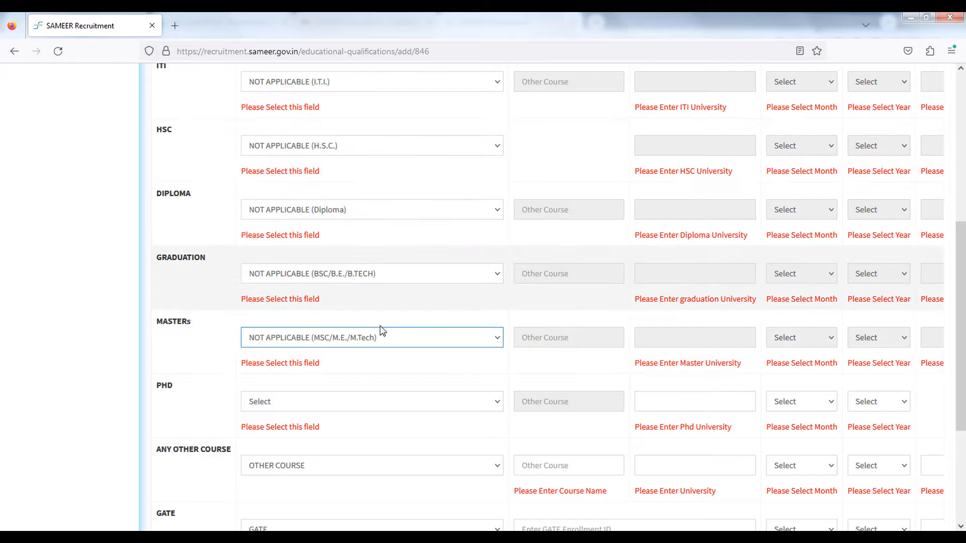
Step: Set PHD, Any Other Course and GATE to NOT APPLICABLE and save the draft
{"action": "scroll", "coordinate": [322, 307], "scroll_direction": "down", "scroll_amount": 2}
{"action": "left_click", "coordinate": [267, 281]}
{"action": "left_click", "coordinate": [271, 313]}
{"action": "left_click", "coordinate": [277, 344]}
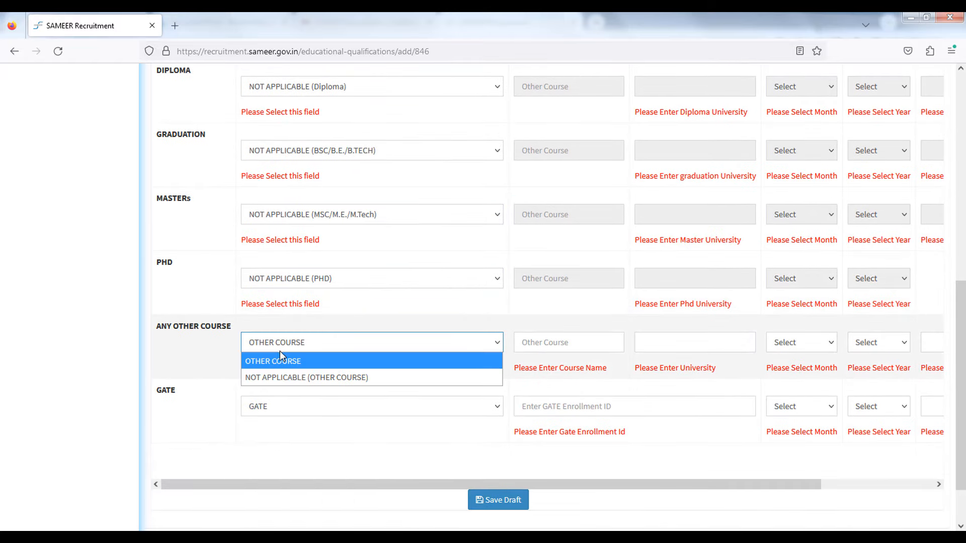
{"action": "left_click", "coordinate": [274, 378]}
{"action": "left_click", "coordinate": [270, 406]}
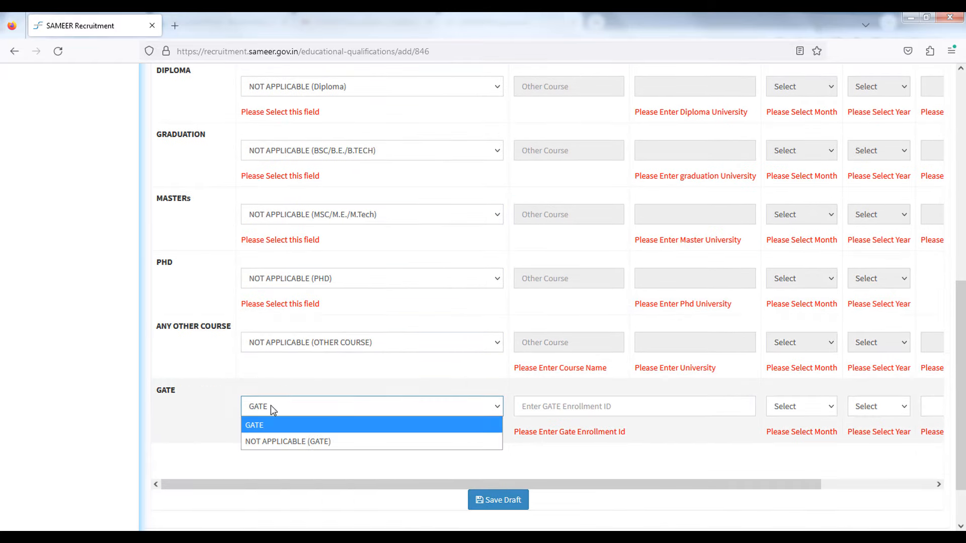
{"action": "left_click", "coordinate": [268, 440]}
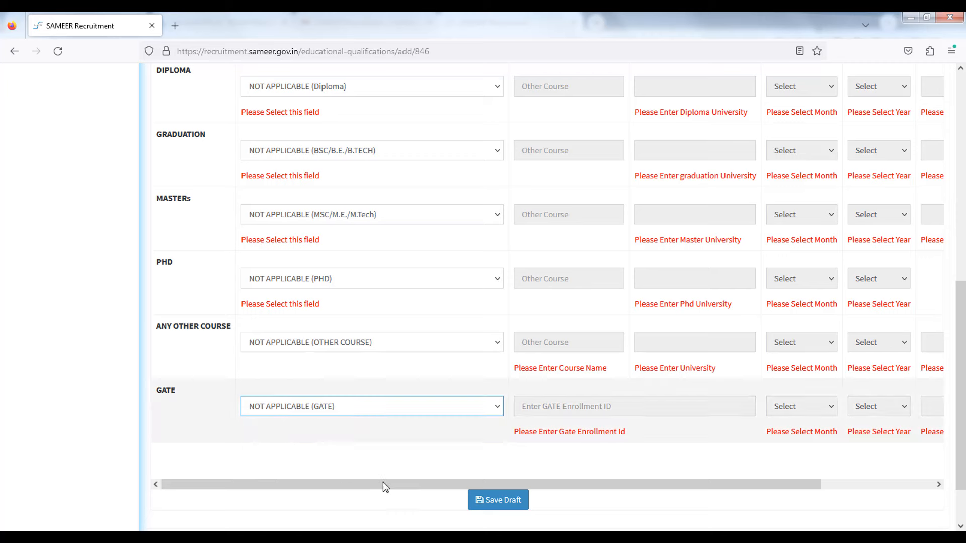
{"action": "left_click", "coordinate": [495, 501]}
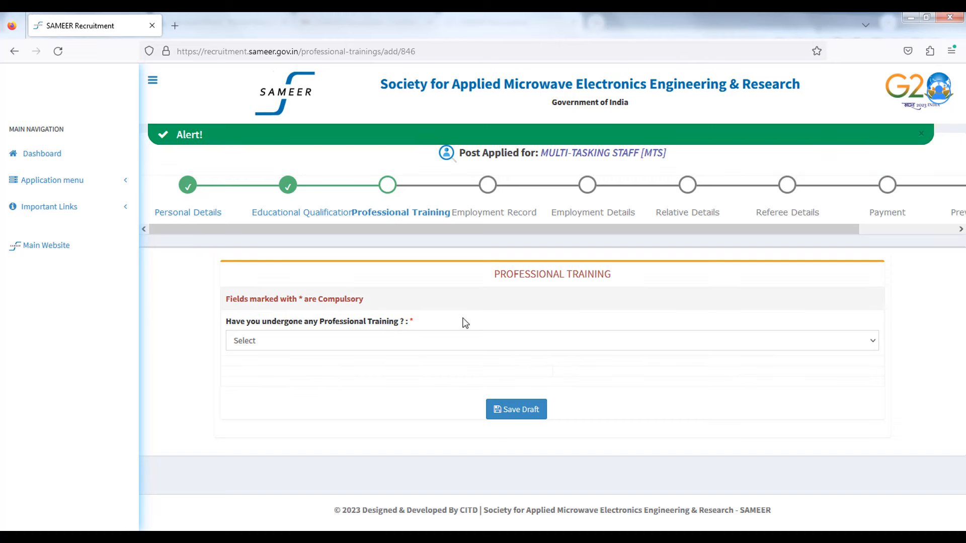
Step: Change the professional training answer from YES to NOT APPLICABLE, save it, and proceed to Employment Record
{"action": "left_click", "coordinate": [286, 343]}
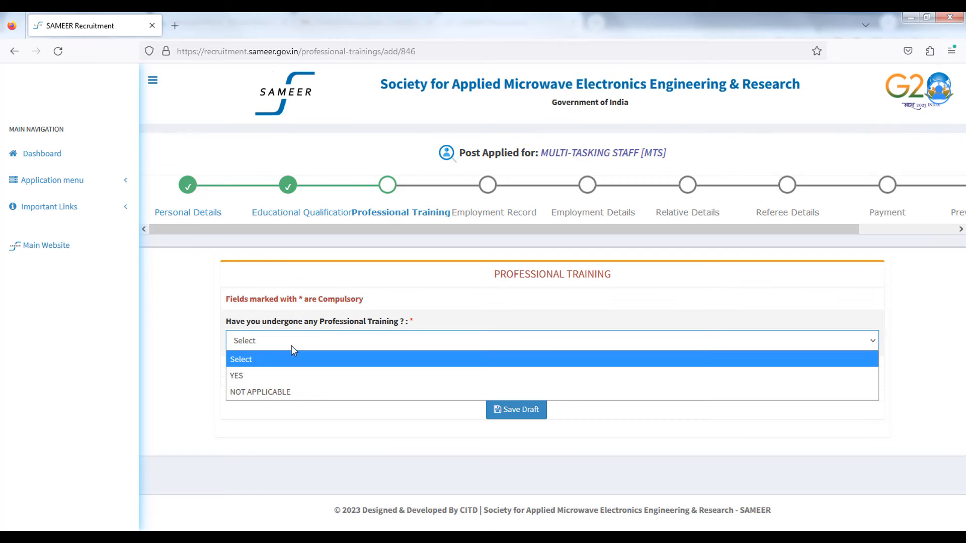
{"action": "left_click", "coordinate": [283, 375]}
{"action": "scroll", "coordinate": [347, 383], "scroll_direction": "down", "scroll_amount": 2}
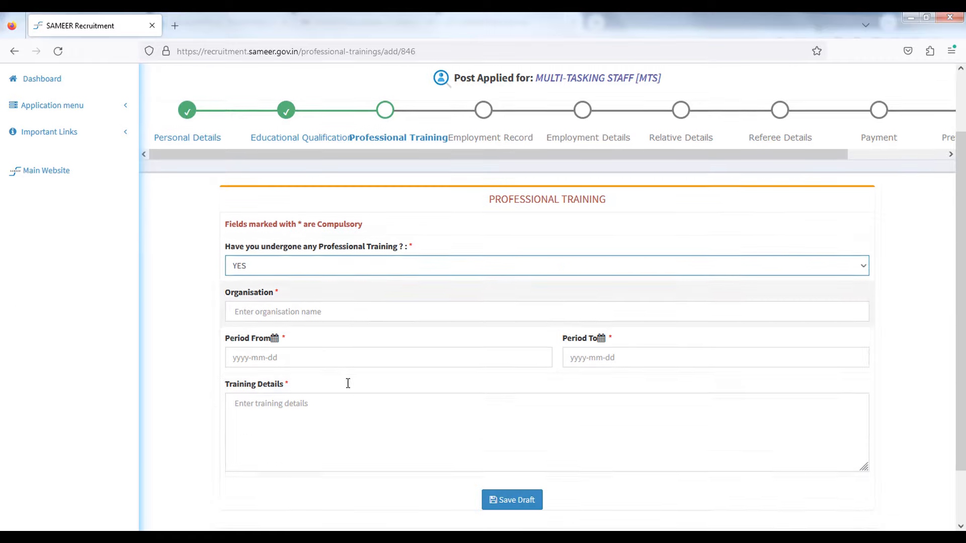
{"action": "scroll", "coordinate": [348, 384], "scroll_direction": "down", "scroll_amount": 1}
{"action": "left_click", "coordinate": [263, 217]}
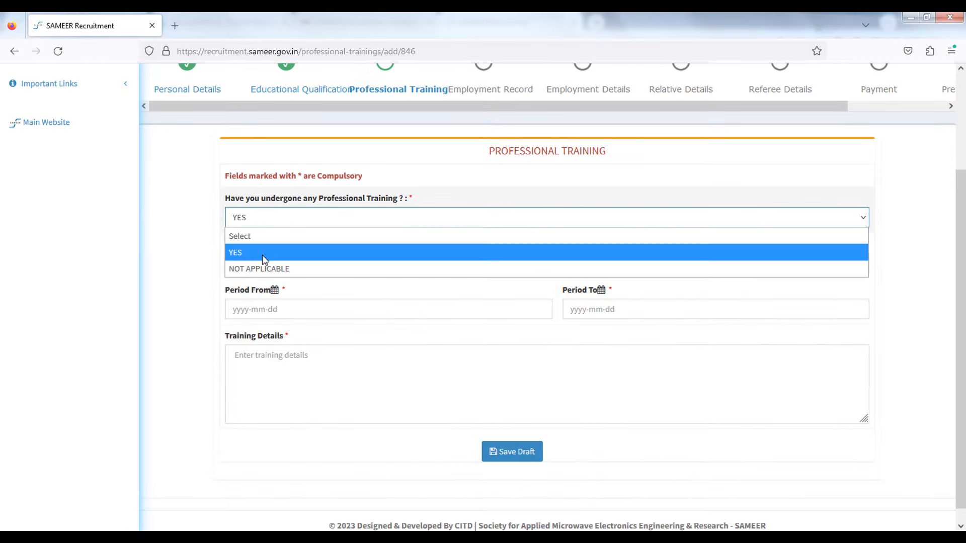
{"action": "left_click", "coordinate": [258, 269]}
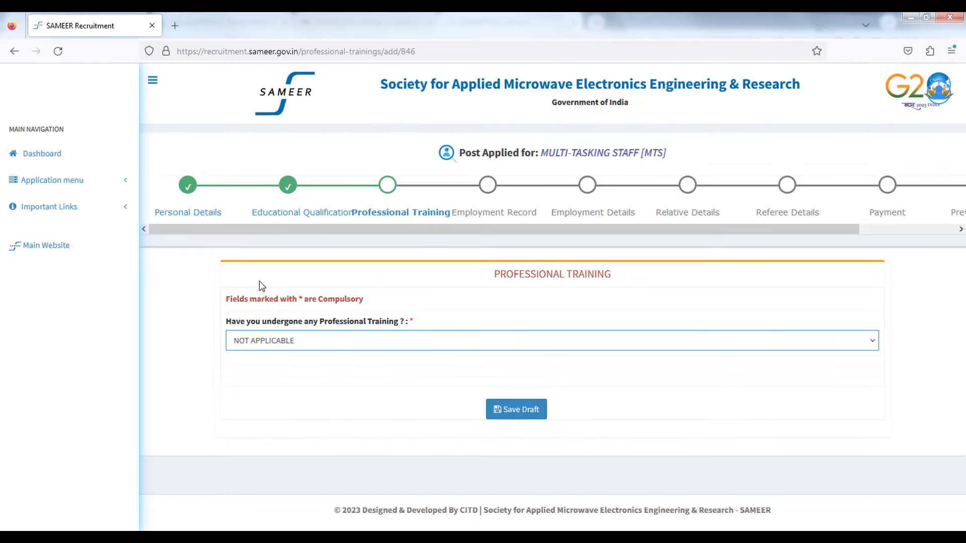
{"action": "left_click", "coordinate": [518, 409]}
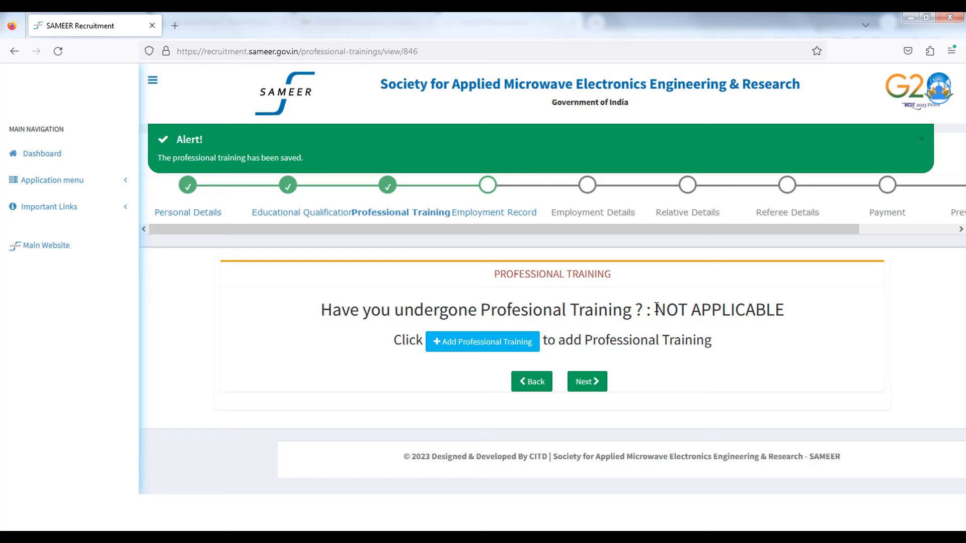
{"action": "left_click_drag", "start_coordinate": [595, 303], "coordinate": [721, 353]}
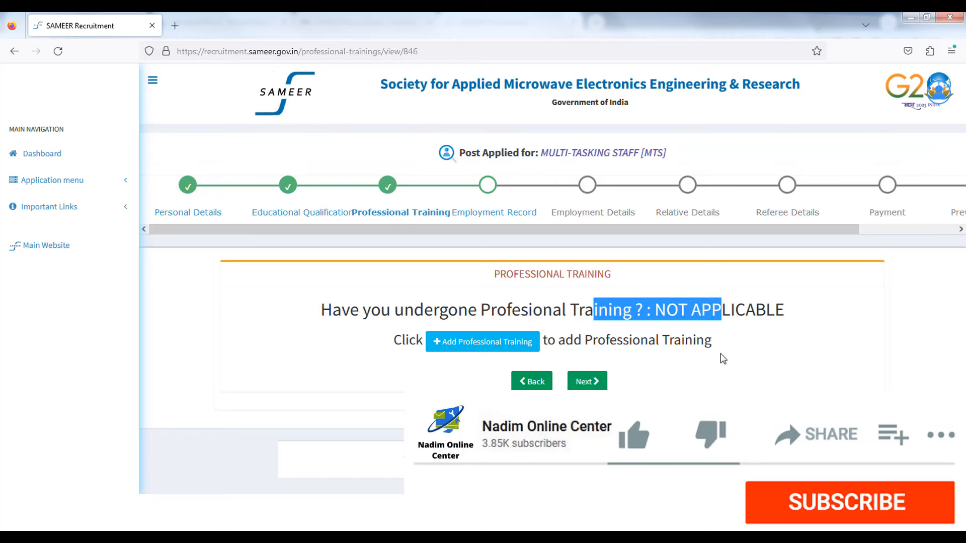
{"action": "left_click", "coordinate": [721, 353]}
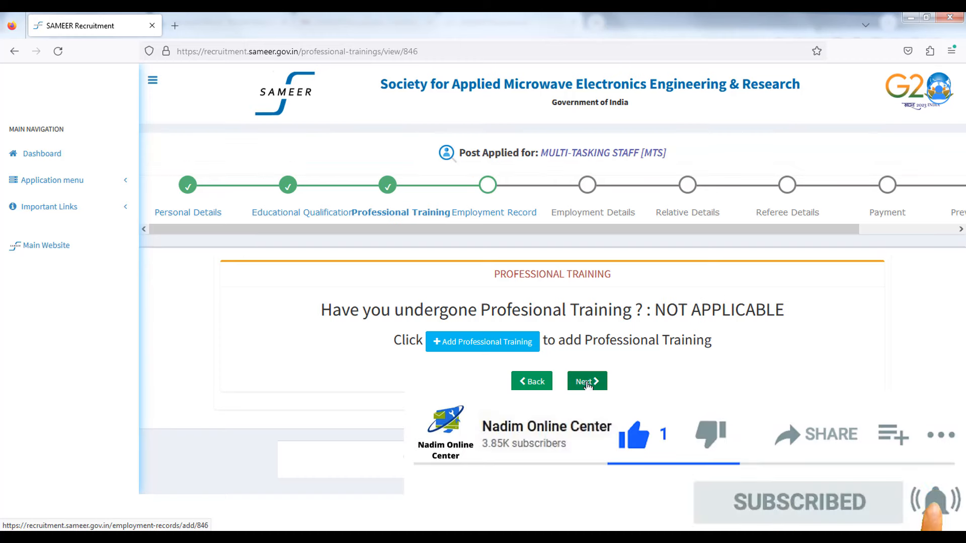
{"action": "left_click", "coordinate": [585, 382]}
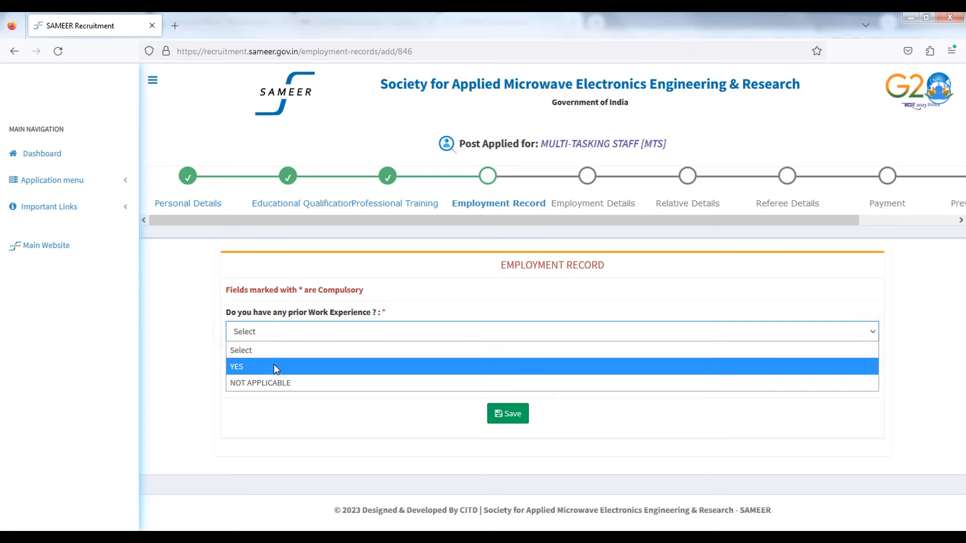
Step: Answer NOT APPLICABLE for prior work experience, save it, then save the Other Details page
{"action": "left_click", "coordinate": [271, 384]}
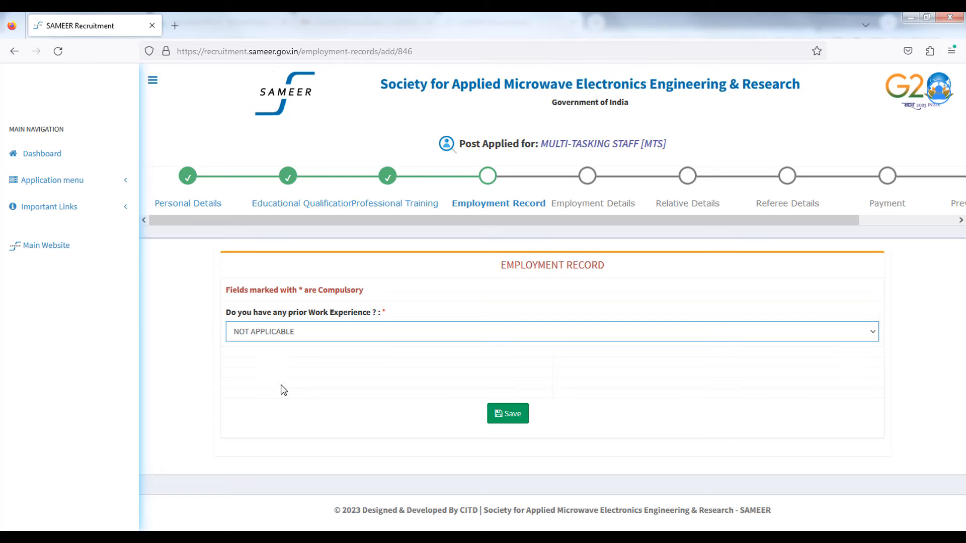
{"action": "left_click", "coordinate": [508, 414]}
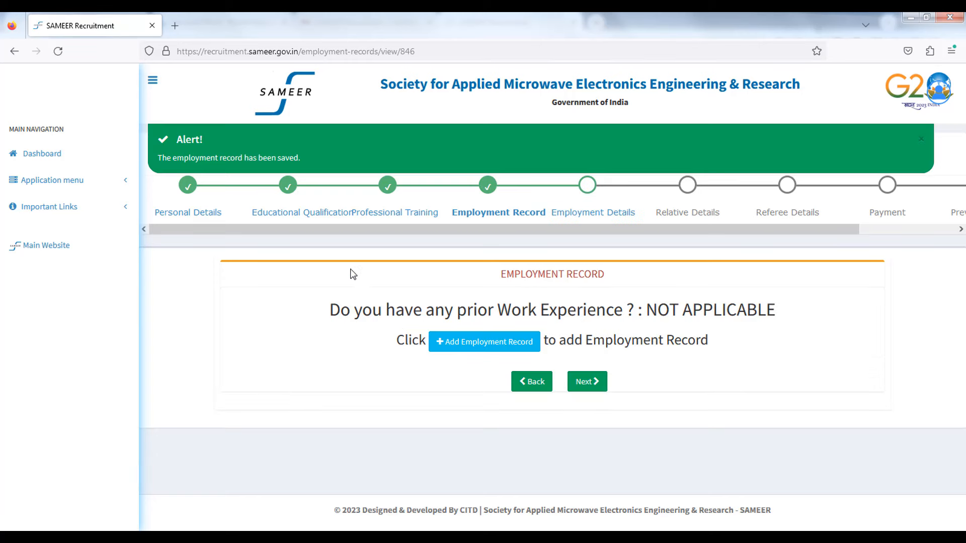
{"action": "left_click", "coordinate": [590, 383]}
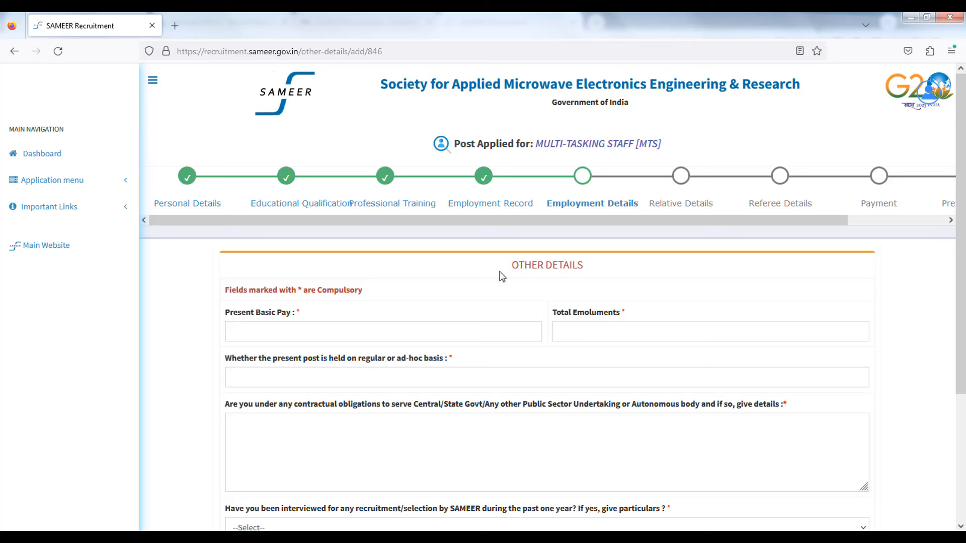
{"action": "scroll", "coordinate": [385, 314], "scroll_direction": "down", "scroll_amount": 3}
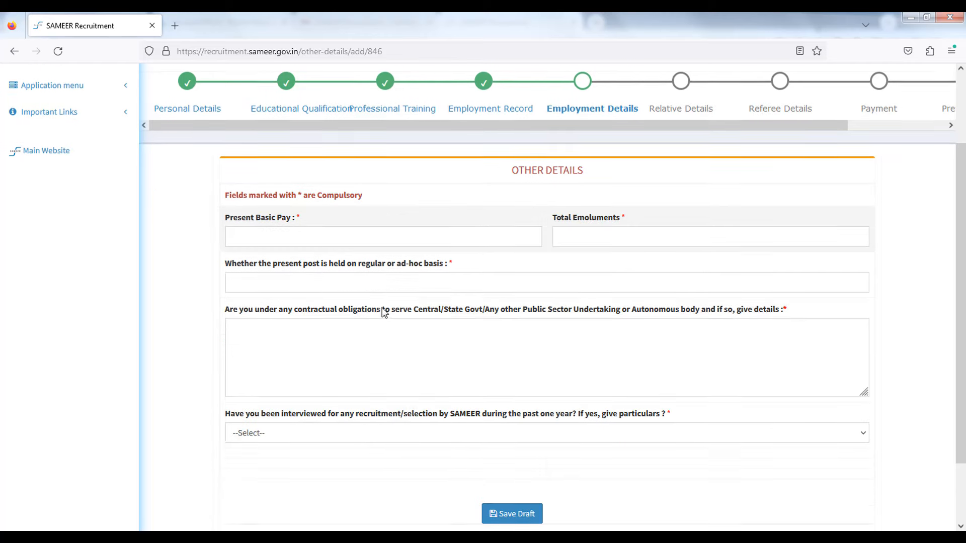
{"action": "left_click", "coordinate": [512, 485]}
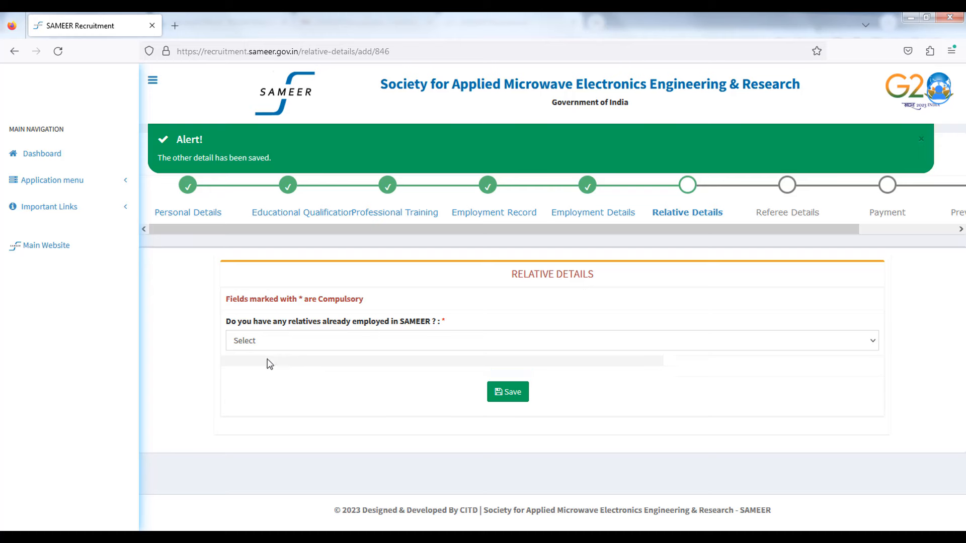
Step: Answer NO to relatives employed at SAMEER, after briefly selecting YES
{"action": "left_click", "coordinate": [274, 341]}
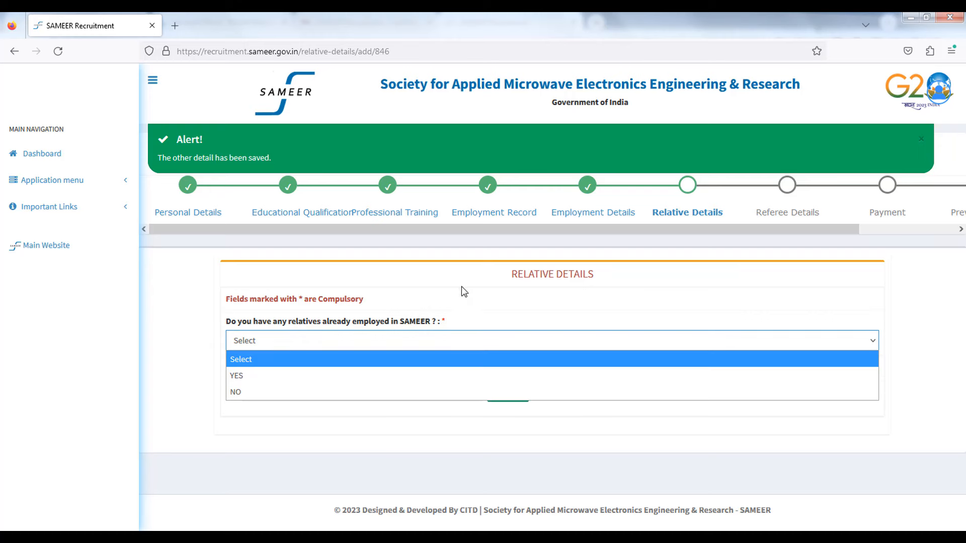
{"action": "left_click_drag", "start_coordinate": [529, 272], "coordinate": [641, 279]}
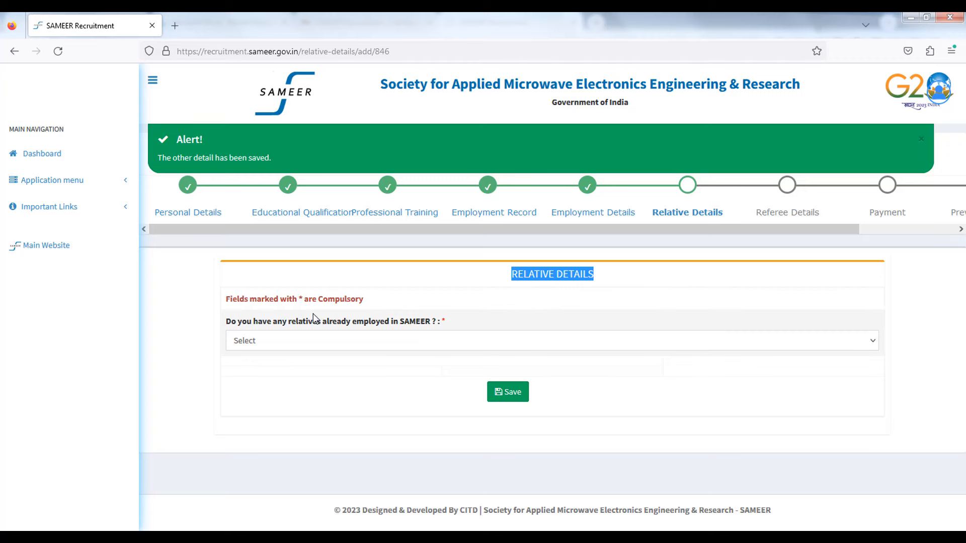
{"action": "left_click", "coordinate": [261, 350]}
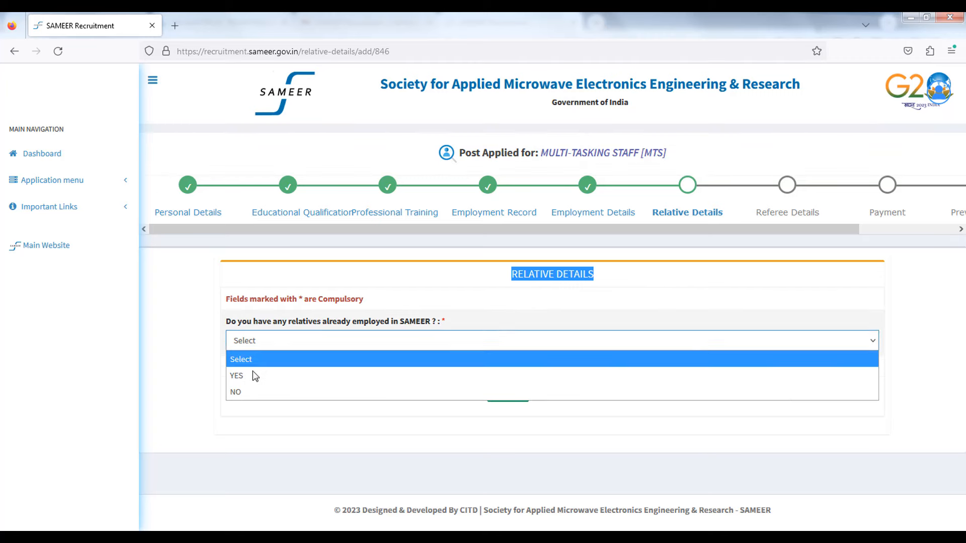
{"action": "left_click", "coordinate": [251, 372]}
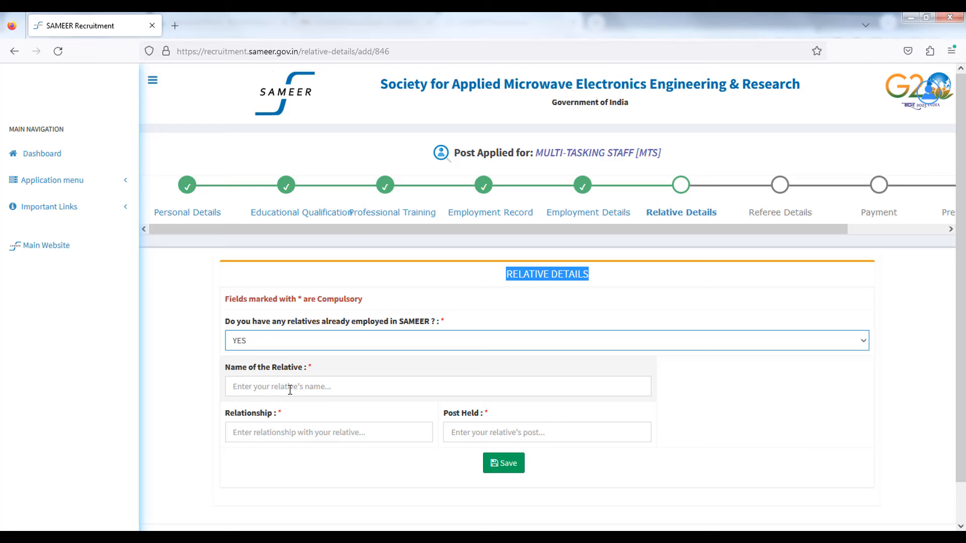
{"action": "left_click", "coordinate": [278, 345]}
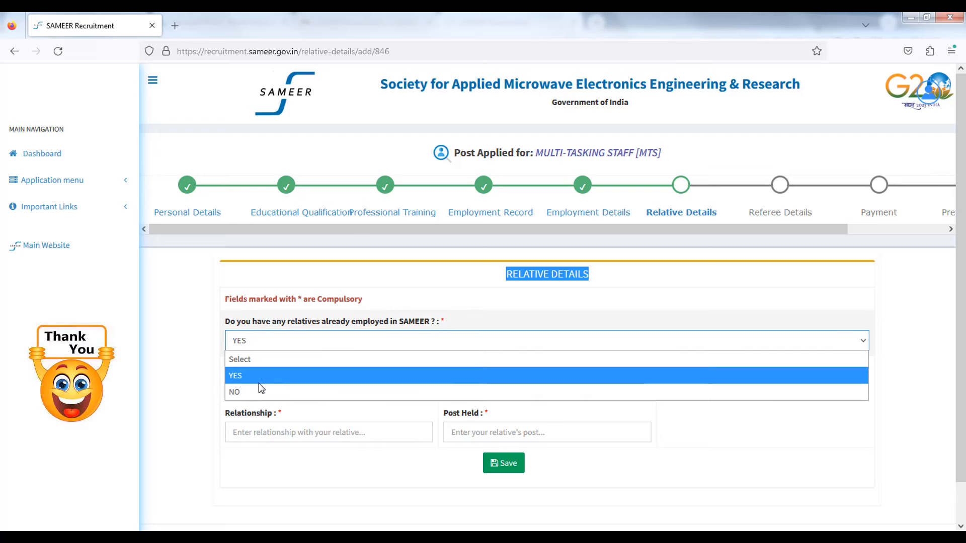
{"action": "left_click", "coordinate": [251, 393]}
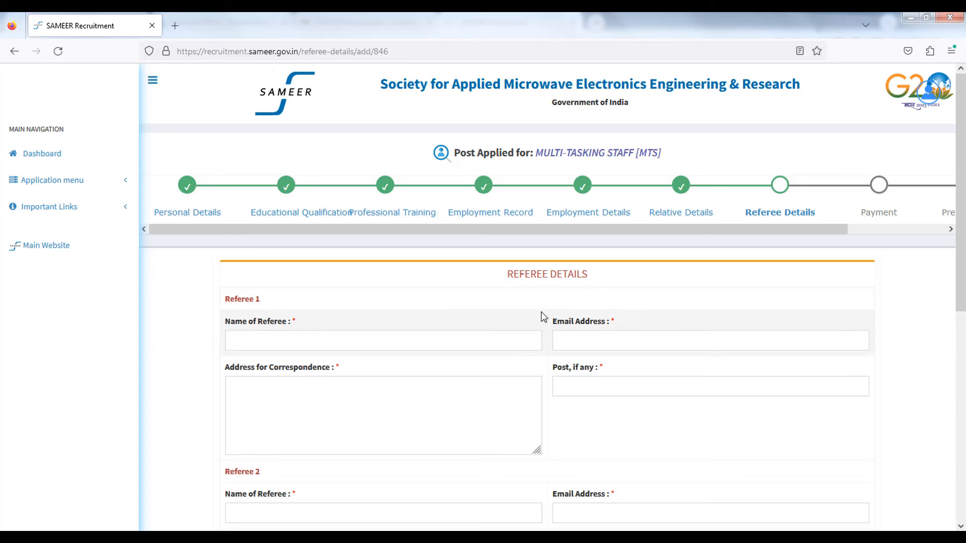
Step: Fill in the first referee's name, e-mail, correspondence address and post
{"action": "scroll", "coordinate": [302, 302], "scroll_direction": "down", "scroll_amount": 3}
{"action": "left_click", "coordinate": [269, 220]}
{"action": "type", "text": "AAA"}
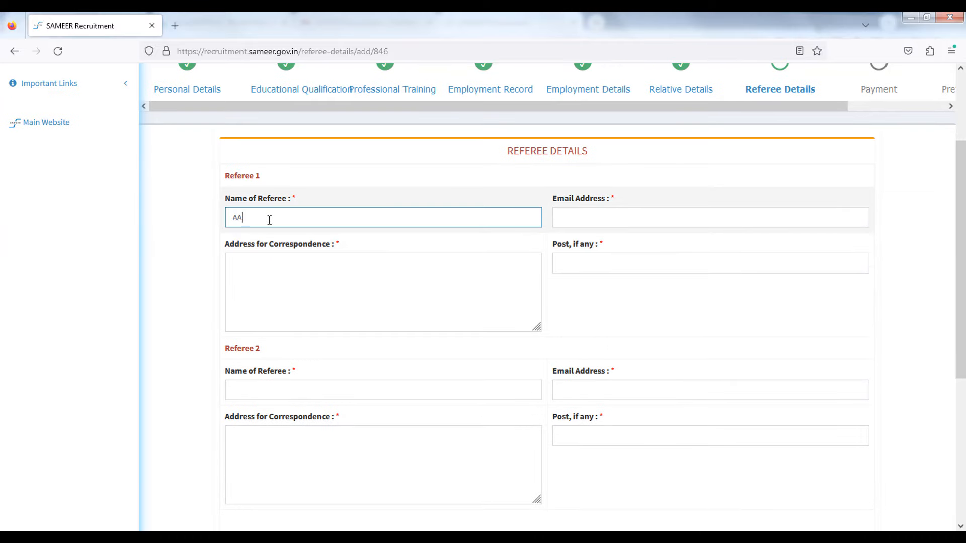
{"action": "left_click", "coordinate": [598, 214]}
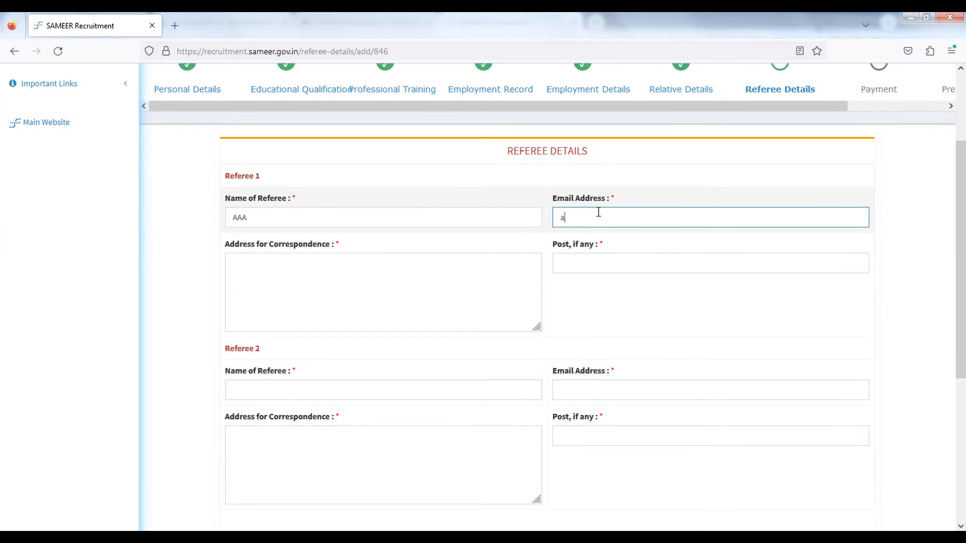
{"action": "type", "text": "aaa@gmail.com"}
{"action": "left_click", "coordinate": [393, 283]}
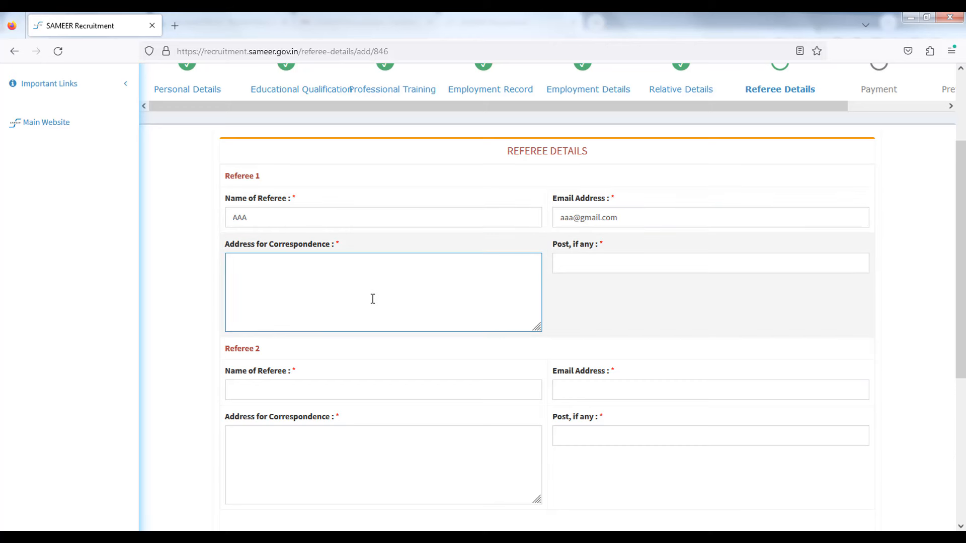
{"action": "type", "text": "1542/21"}
{"action": "left_click", "coordinate": [585, 256]}
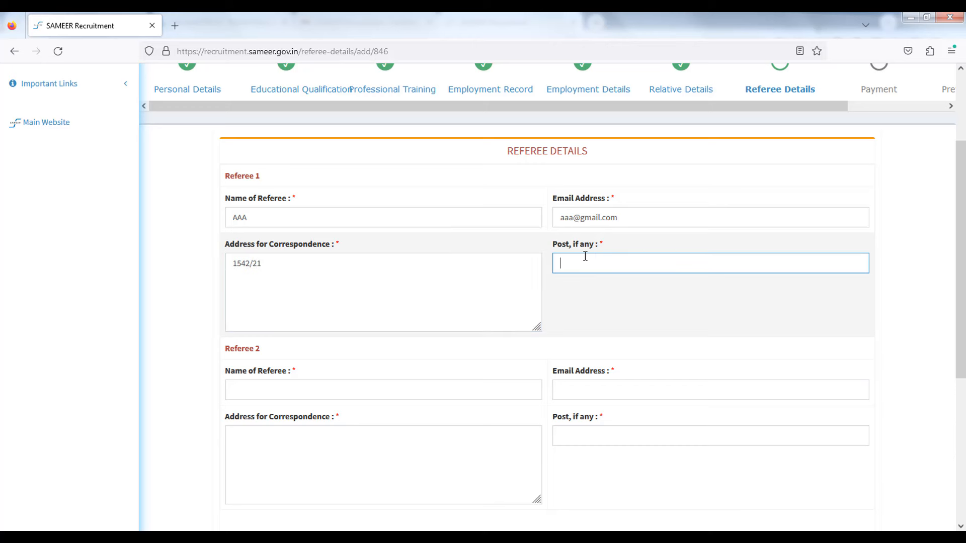
{"action": "type", "text": "aa215"}
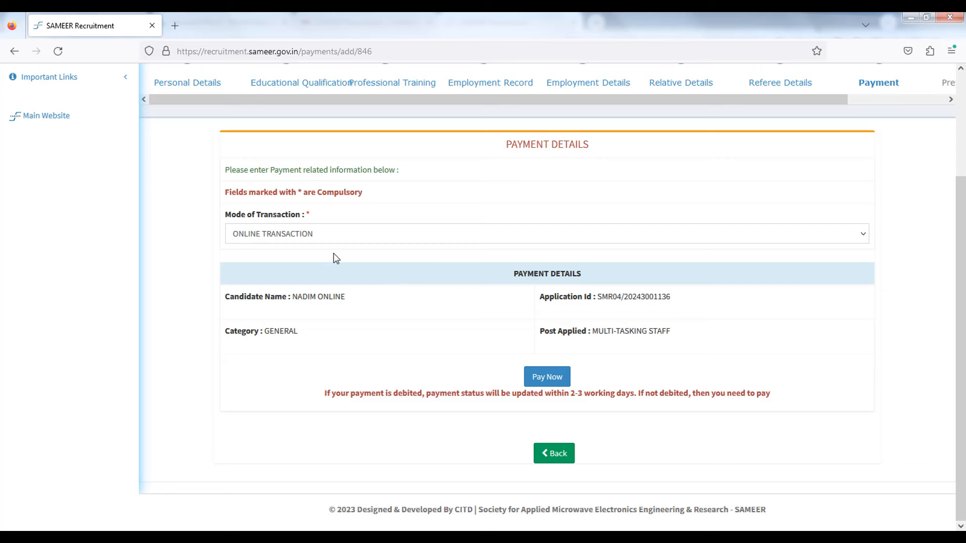
Step: Keep ONLINE TRANSACTION as the Mode of Transaction
{"action": "scroll", "coordinate": [326, 315], "scroll_direction": "up", "scroll_amount": 2}
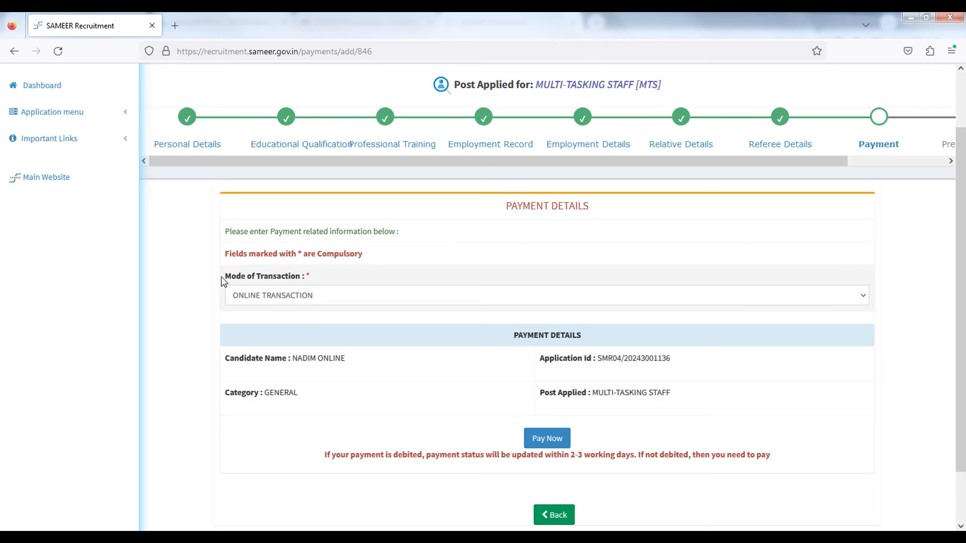
{"action": "left_click_drag", "start_coordinate": [221, 277], "coordinate": [281, 277]}
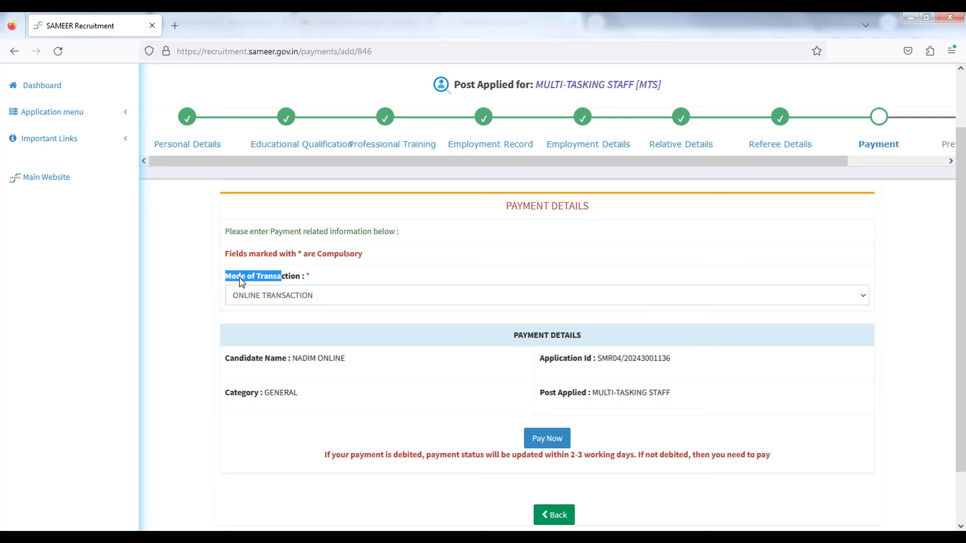
{"action": "left_click", "coordinate": [286, 296]}
{"action": "left_click", "coordinate": [212, 307]}
Step: Review the application ID, post, category, candidate name and payment status, then pay the INR 200.00 fee online
{"action": "left_click_drag", "start_coordinate": [555, 358], "coordinate": [680, 363]}
{"action": "left_click_drag", "start_coordinate": [588, 393], "coordinate": [718, 393]}
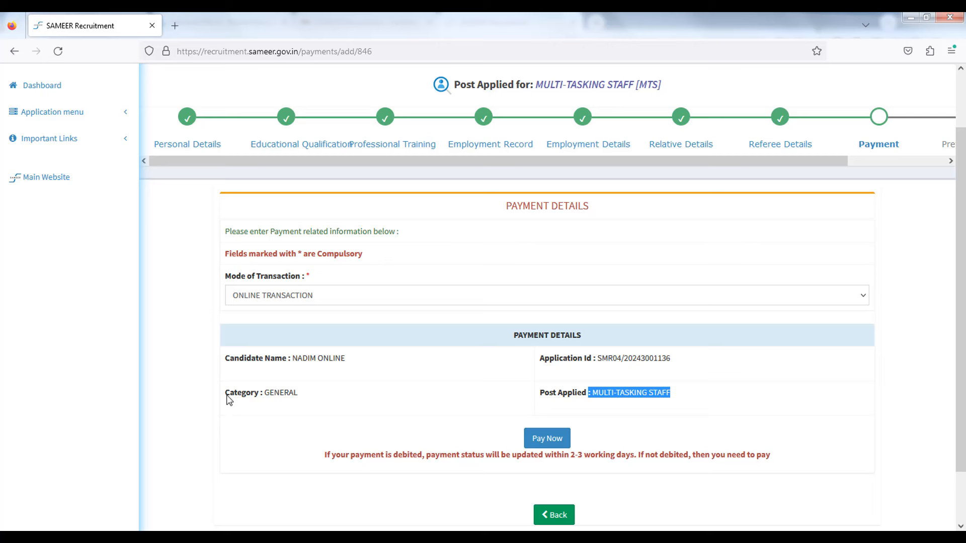
{"action": "left_click_drag", "start_coordinate": [226, 398], "coordinate": [299, 393]}
{"action": "left_click_drag", "start_coordinate": [245, 358], "coordinate": [360, 361]}
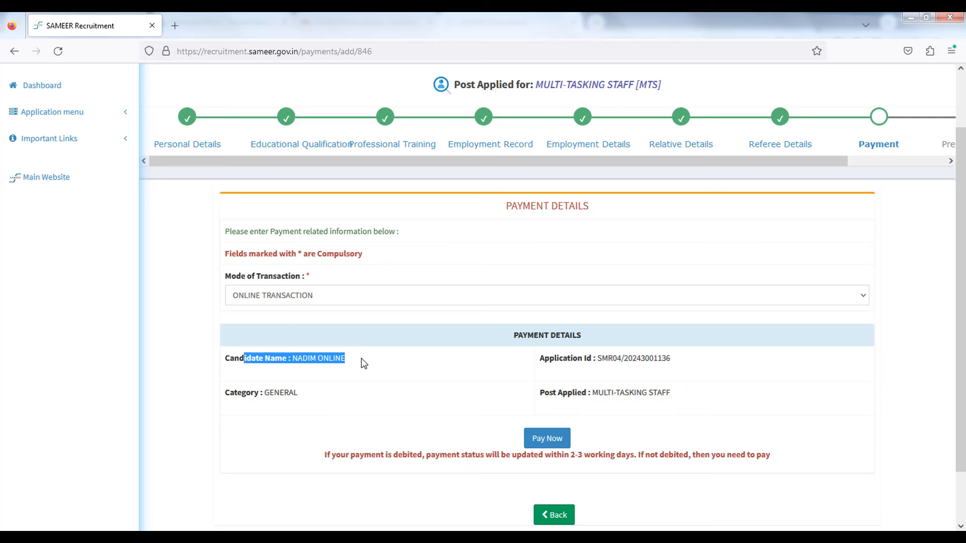
{"action": "scroll", "coordinate": [367, 392], "scroll_direction": "down", "scroll_amount": 2}
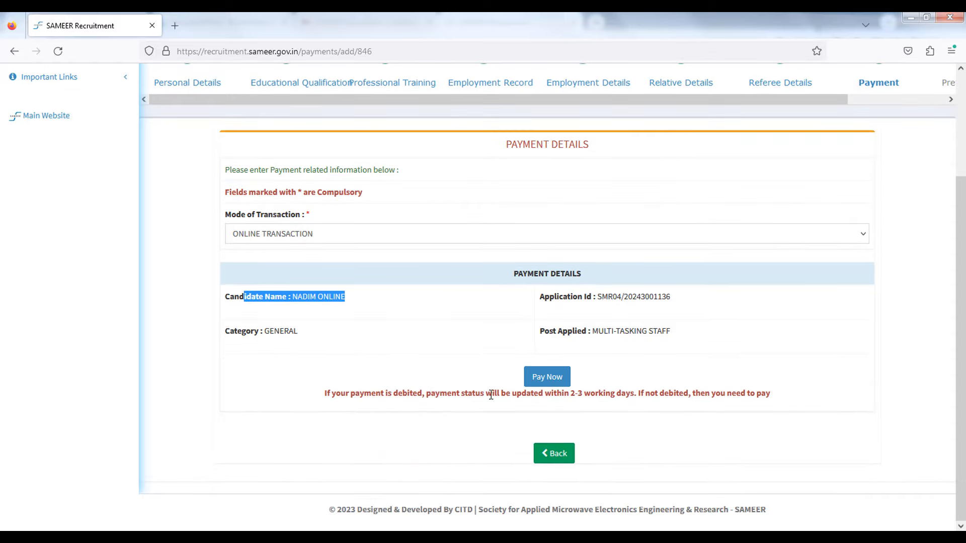
{"action": "left_click_drag", "start_coordinate": [482, 393], "coordinate": [613, 392]}
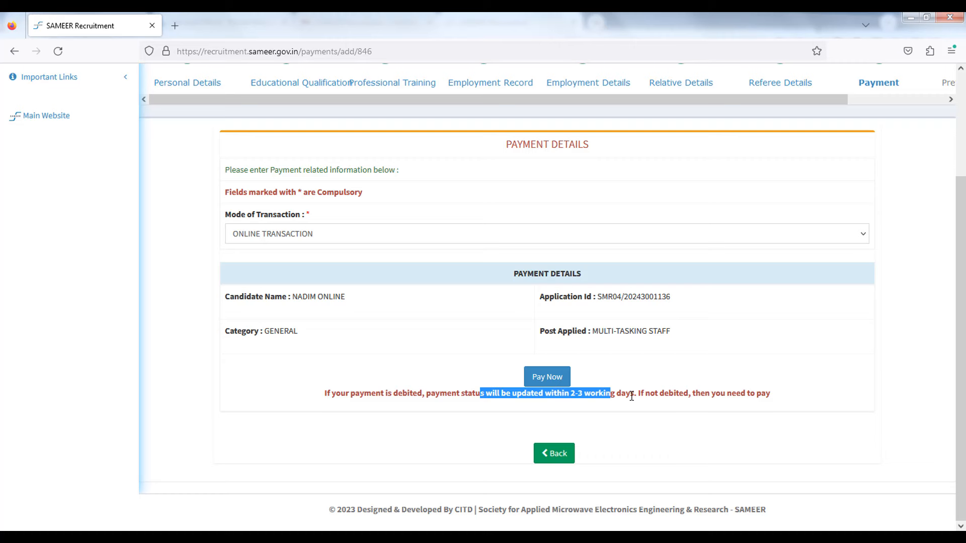
{"action": "left_click", "coordinate": [547, 377]}
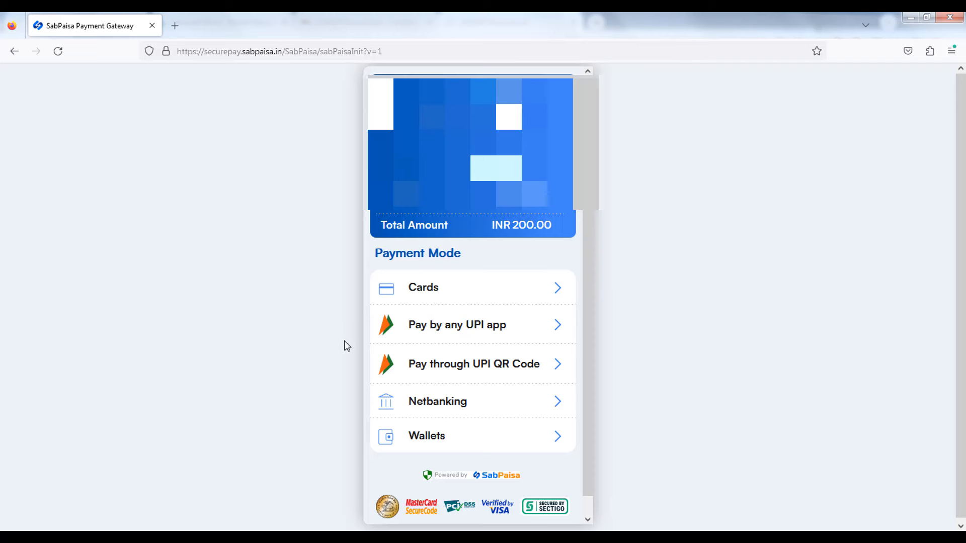
Step: Look at the UPI payment option, then leave SabPaisa for the SAMEER Payment Details page
{"action": "left_click", "coordinate": [439, 328]}
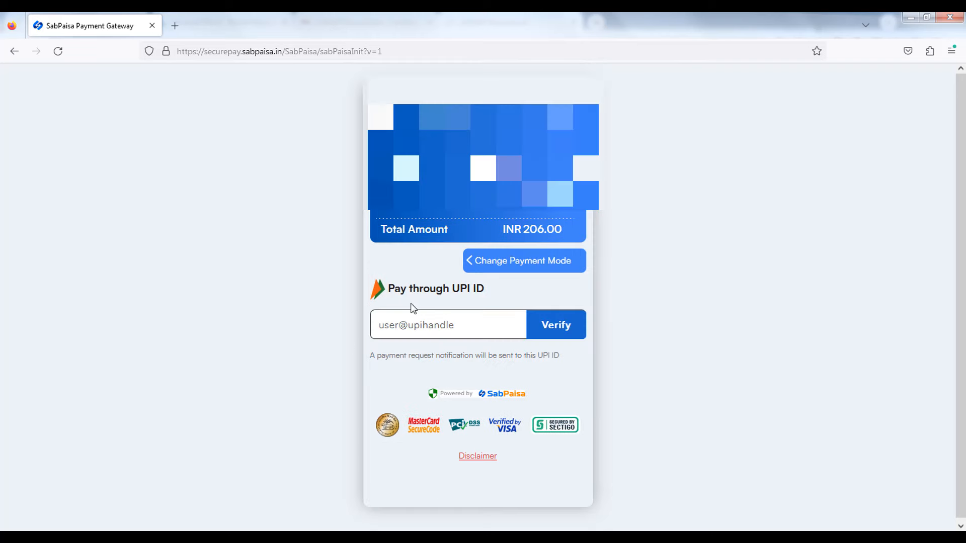
{"action": "left_click", "coordinate": [492, 261]}
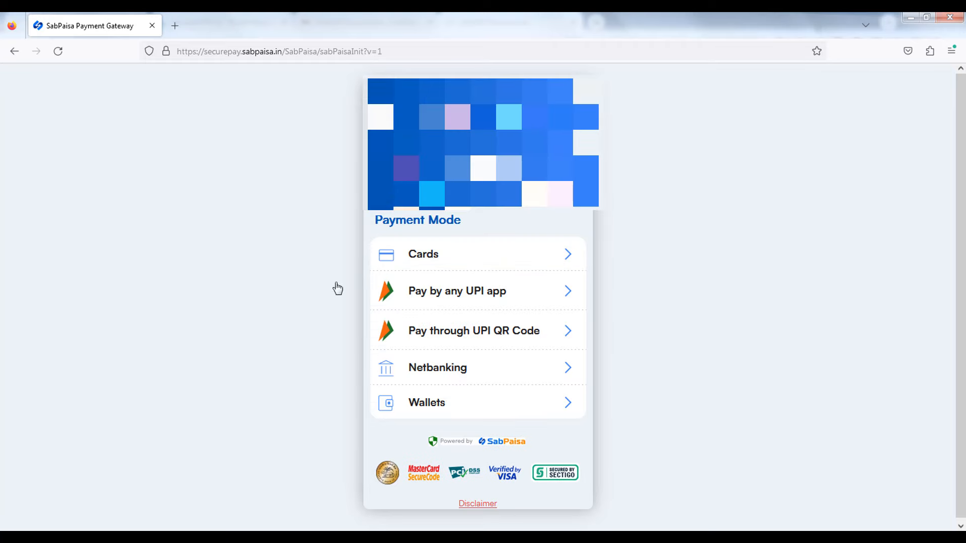
{"action": "left_click", "coordinate": [14, 59]}
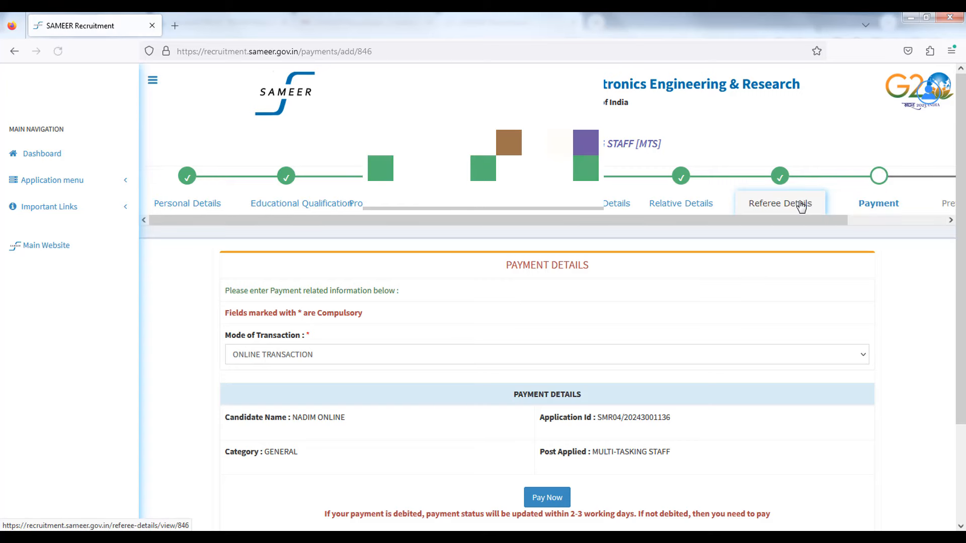
{"action": "scroll", "coordinate": [780, 345], "scroll_direction": "down", "scroll_amount": 3}
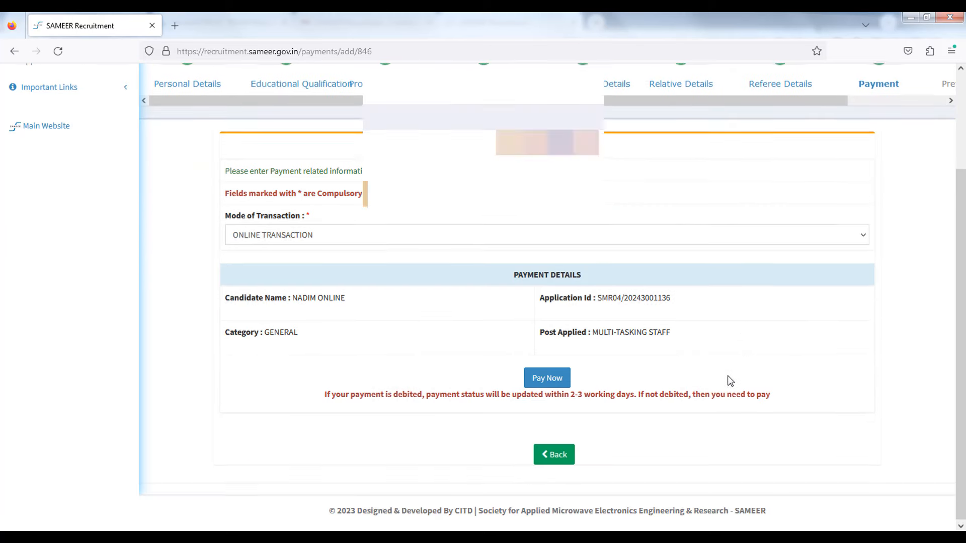
{"action": "scroll", "coordinate": [726, 378], "scroll_direction": "up", "scroll_amount": 3}
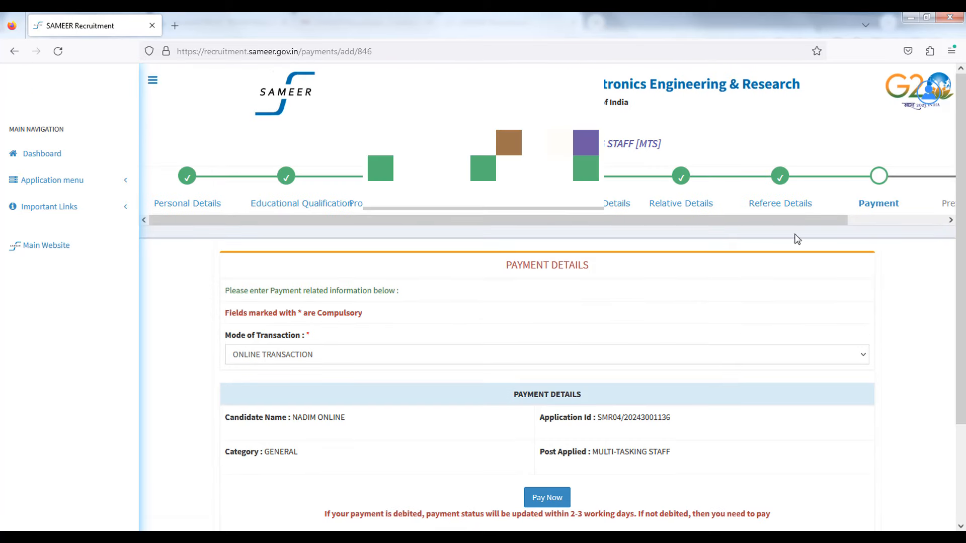
{"action": "left_click_drag", "start_coordinate": [817, 222], "coordinate": [939, 227]}
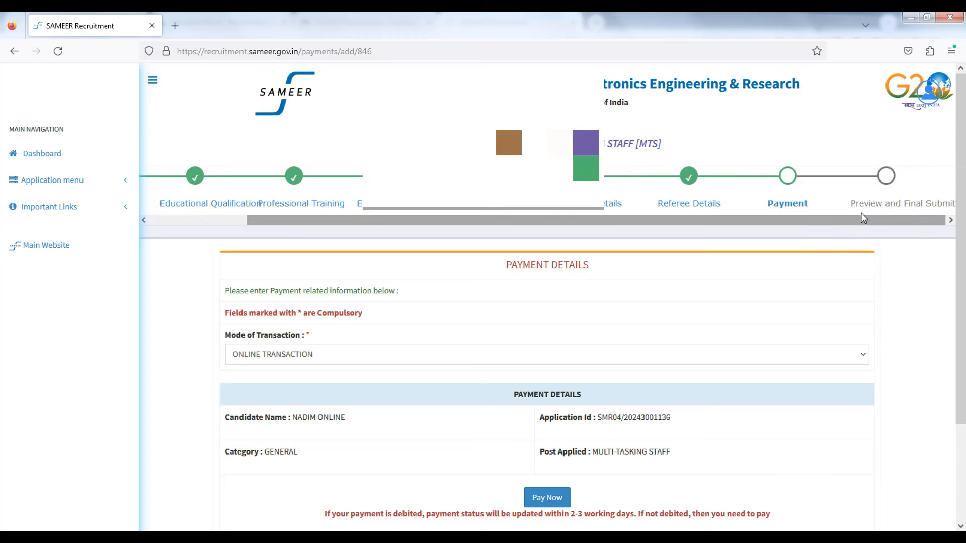